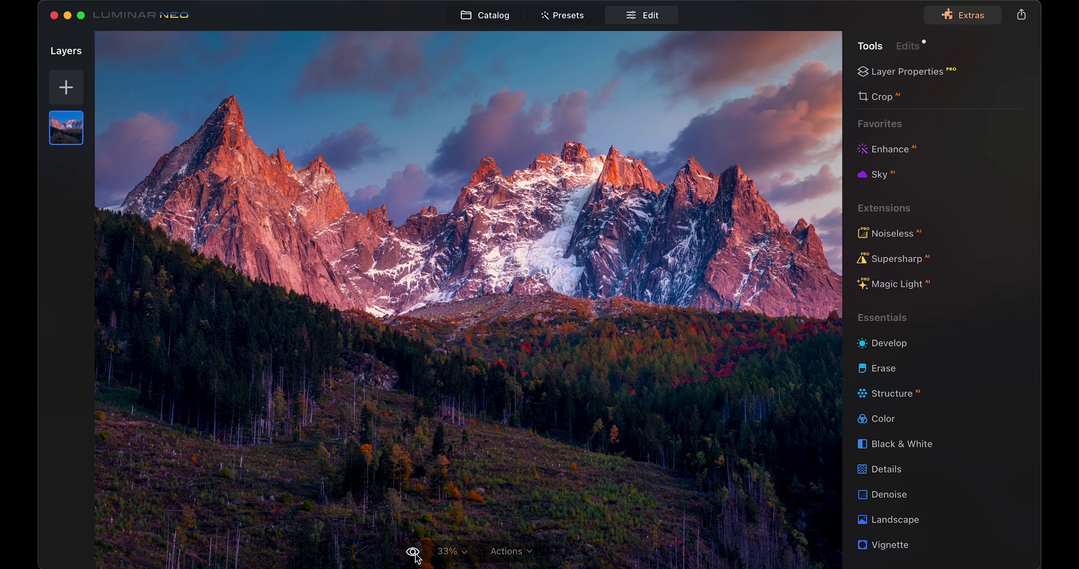
- Toggle between the original and the edited cloudy sky to compare them
left_click(414, 552)
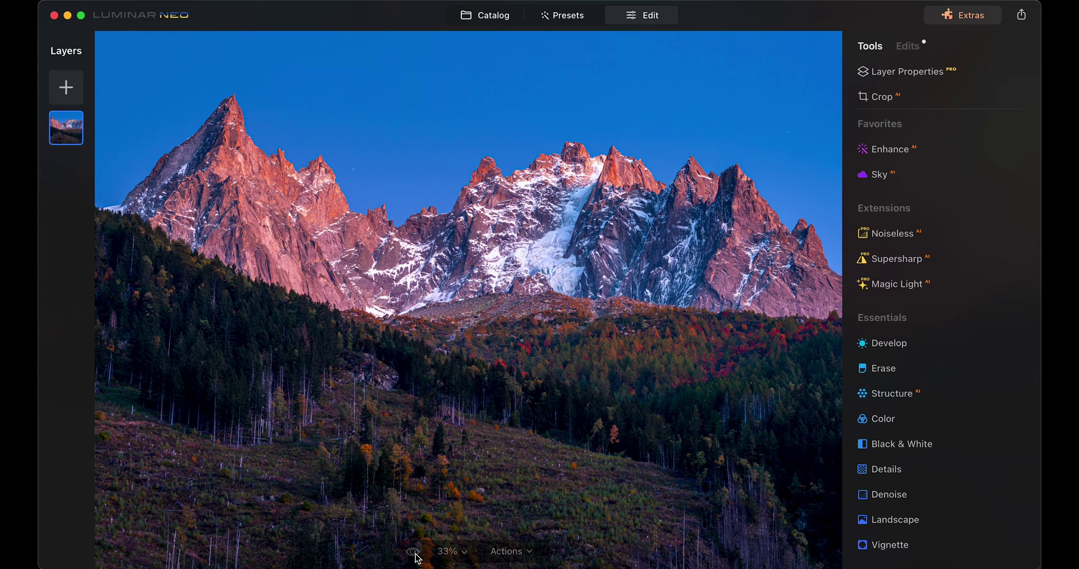
left_click(415, 552)
left_click(414, 552)
left_click(414, 552)
- Try the Sunset Clouds 2, Sunset Clouds 3 and Galaxy 2 skies, then settle on Sunset Clouds 1
left_click(864, 183)
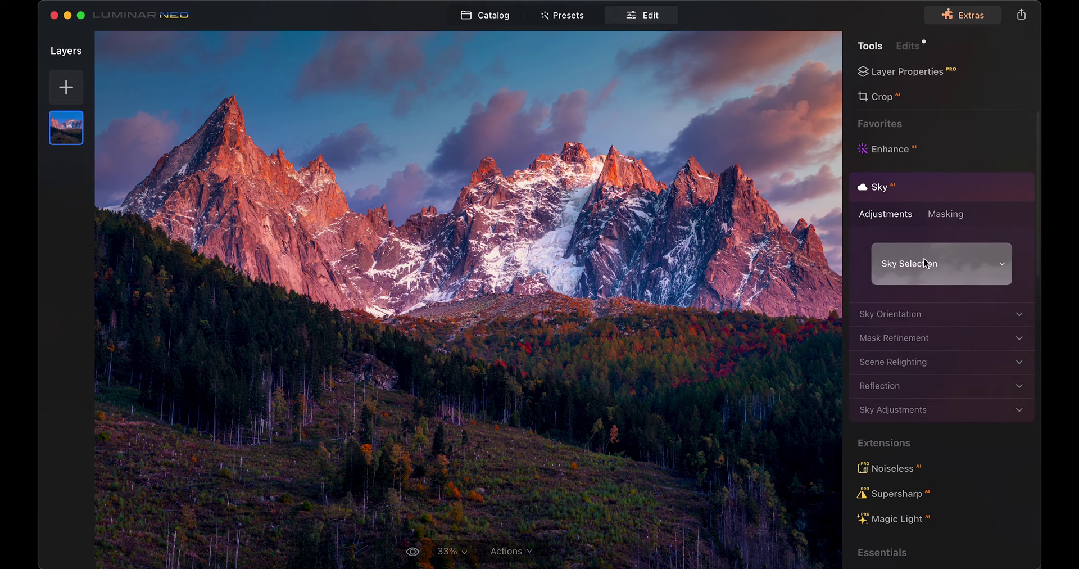
left_click(922, 261)
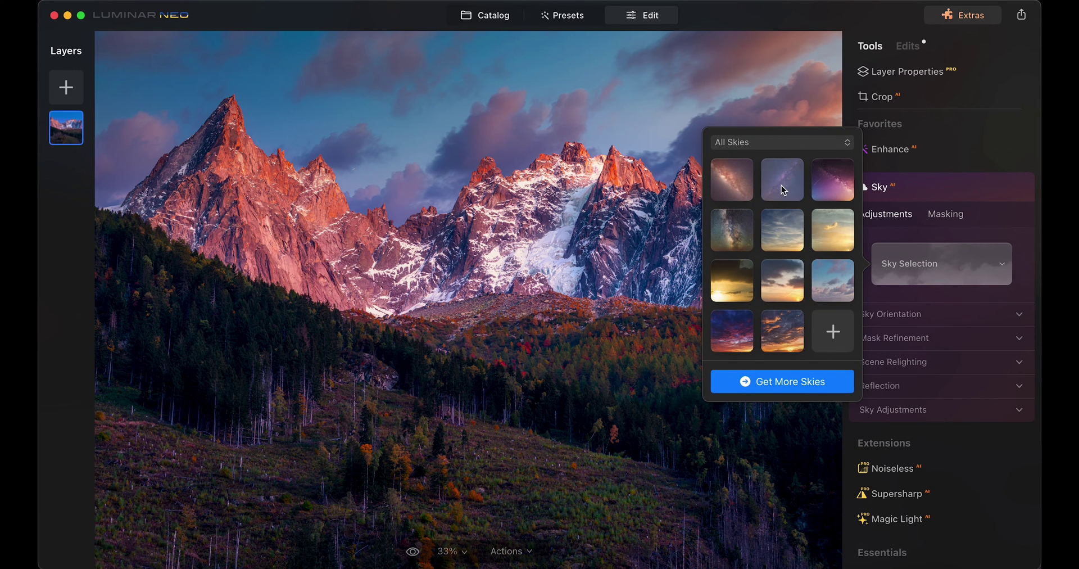
left_click(731, 331)
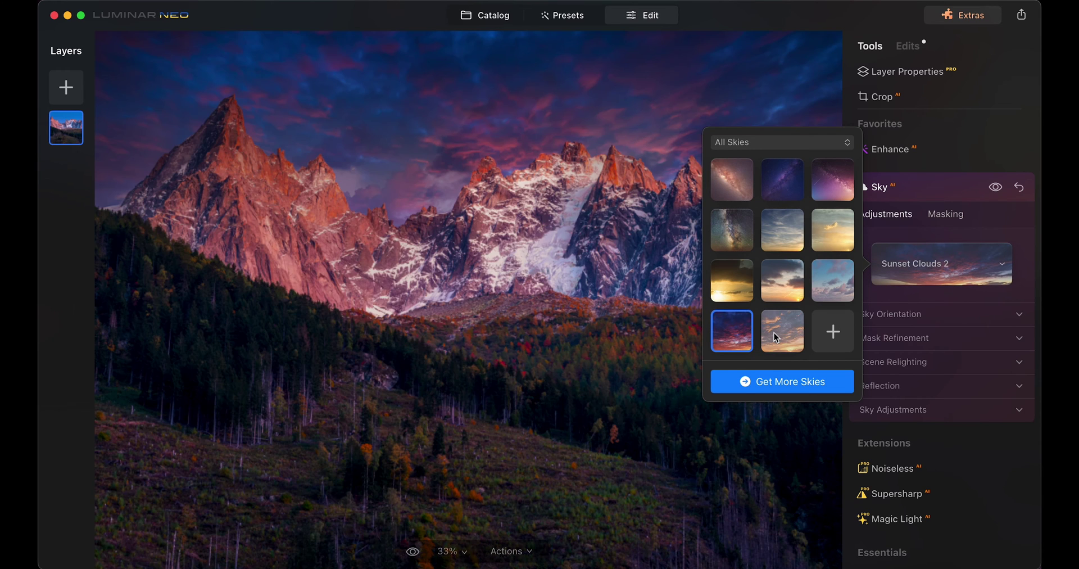
left_click(776, 337)
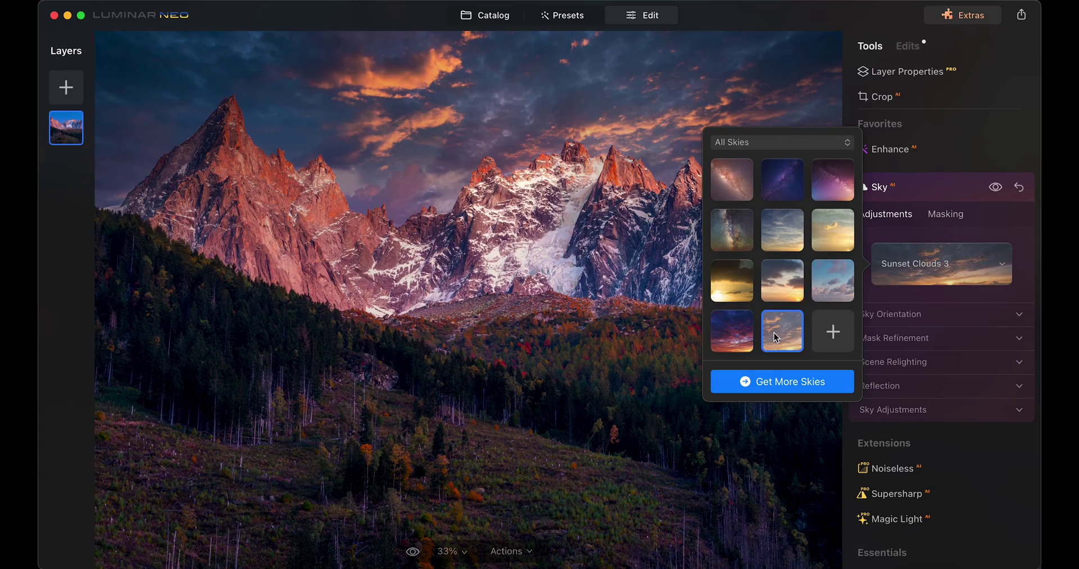
left_click(750, 231)
left_click(779, 189)
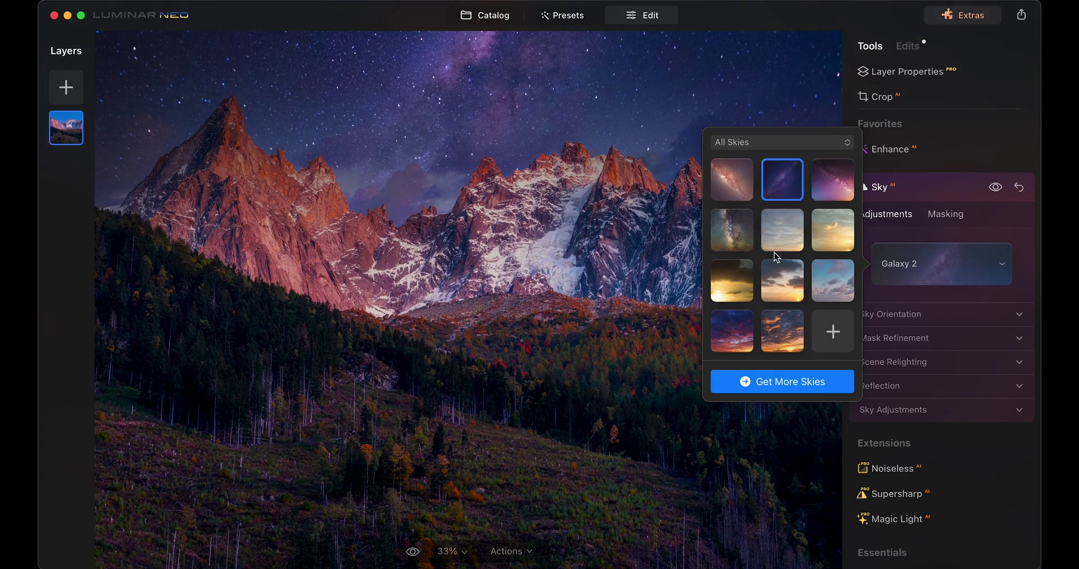
left_click(826, 291)
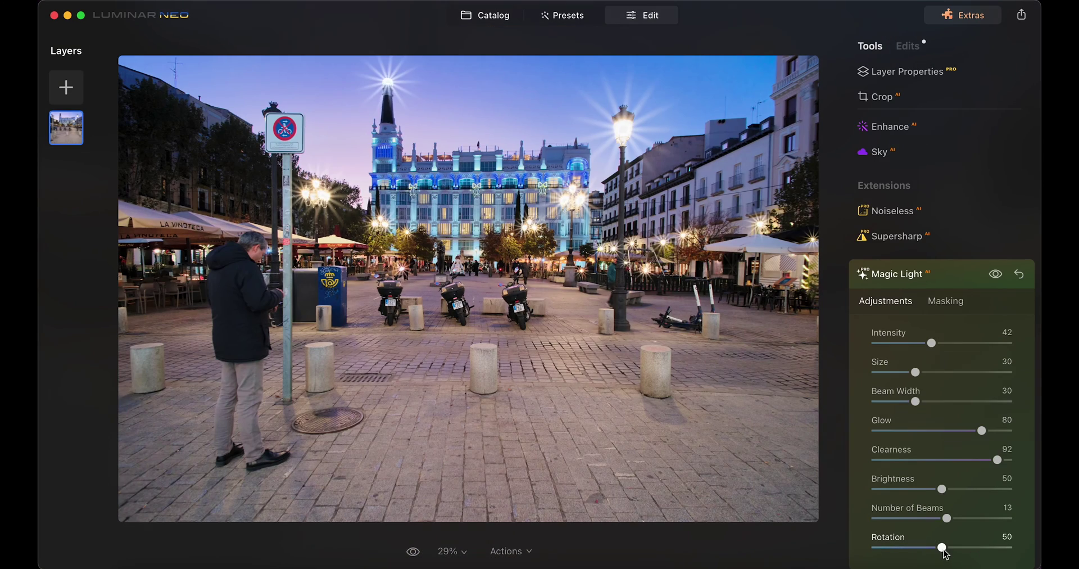
- Set the plaza photo's Magic Light Rotation to 13
left_click_drag(944, 547, 894, 548)
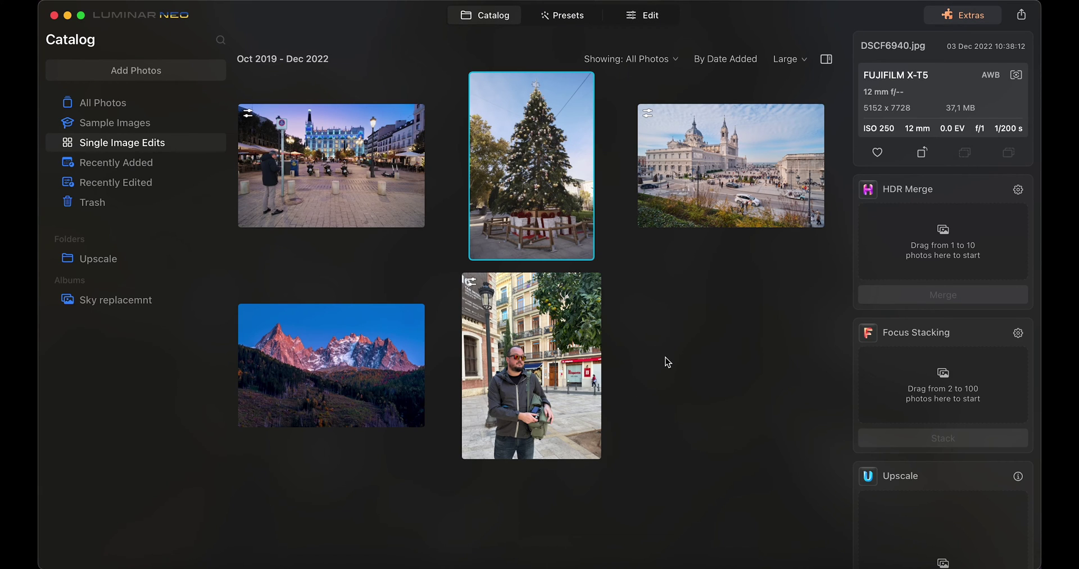
left_click(115, 164)
left_click(125, 182)
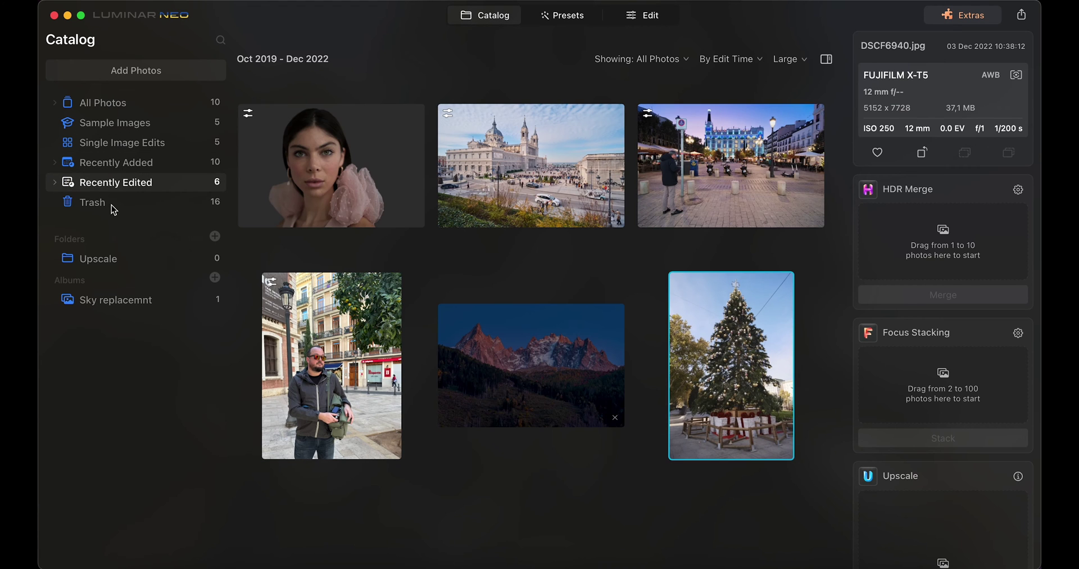
left_click(112, 208)
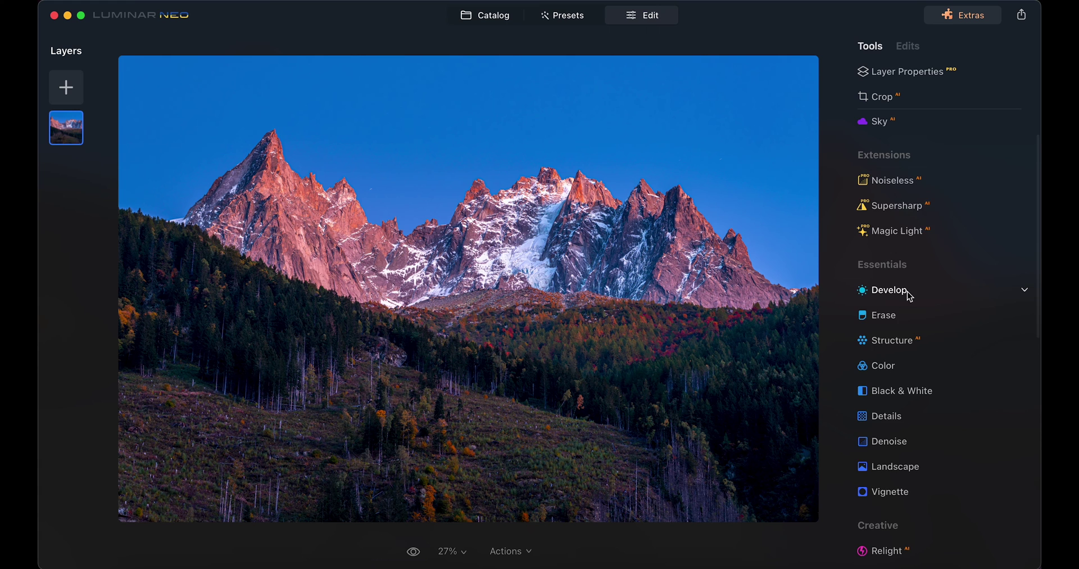
left_click(901, 290)
scroll(902, 260, "down", 3)
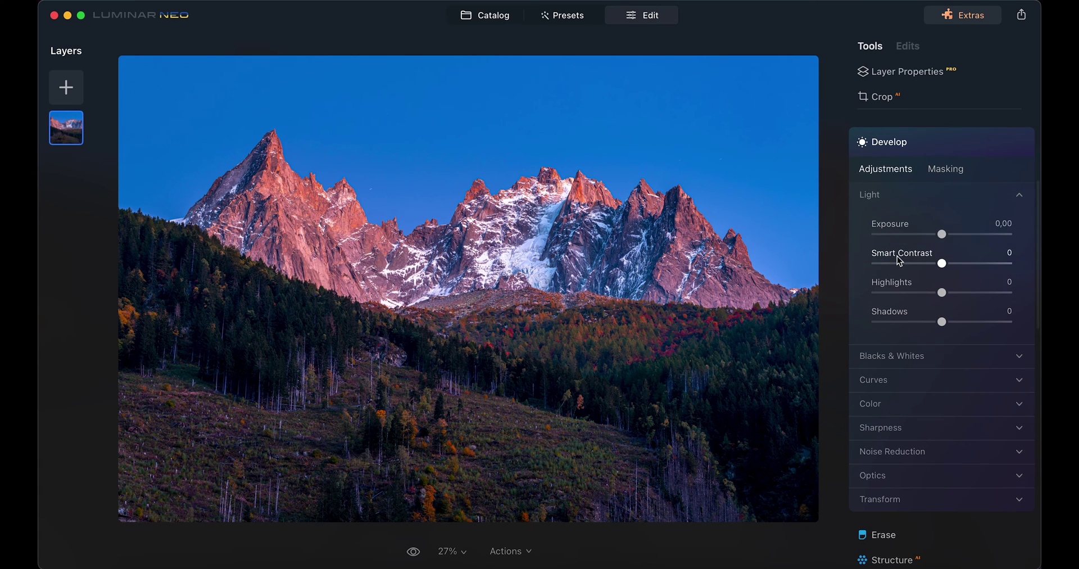
left_click_drag(943, 295, 1011, 318)
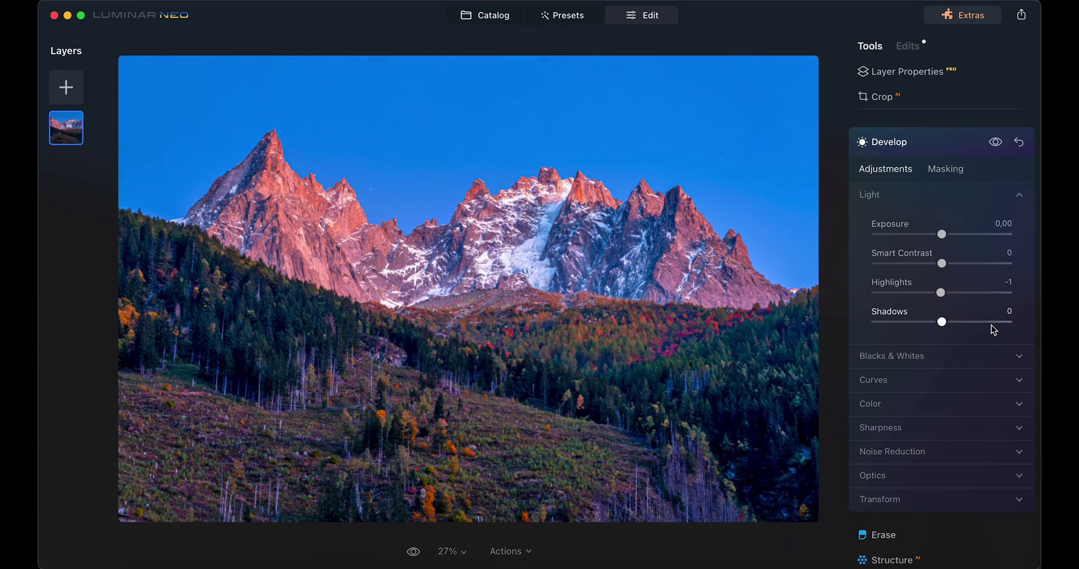
double_click(992, 326)
left_click(876, 195)
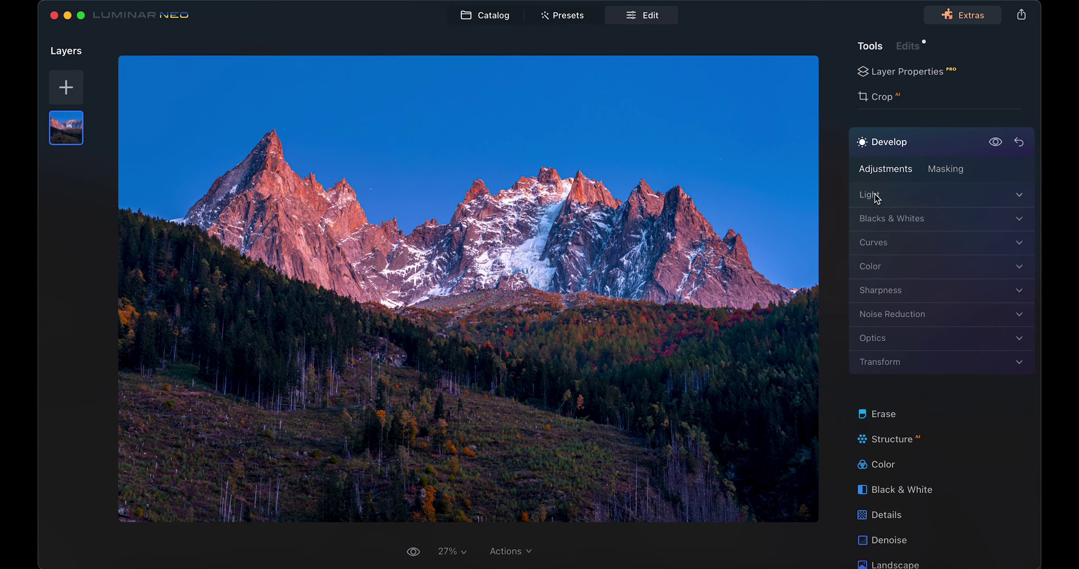
left_click(888, 245)
scroll(886, 247, "down", 1)
left_click(882, 225)
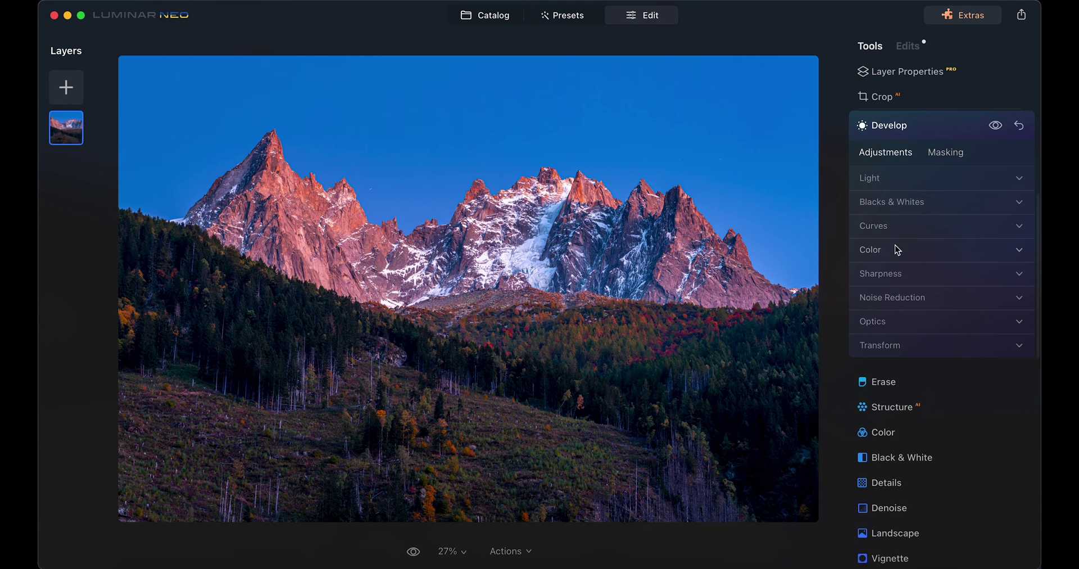
key("g")
- Open the cathedral photo for editing and raise Enhance Accent to 49
left_click(774, 172)
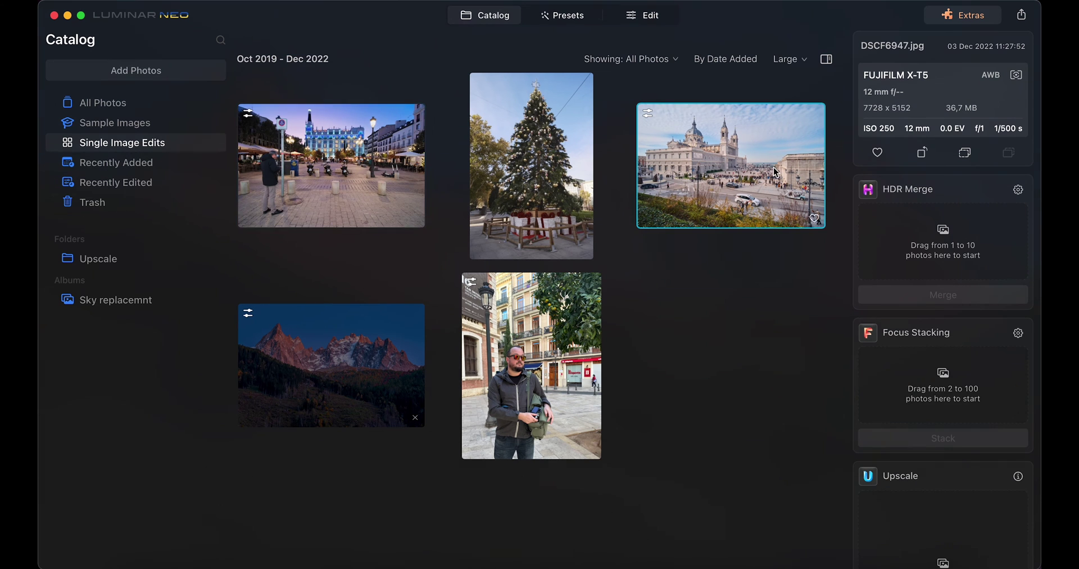
double_click(708, 183)
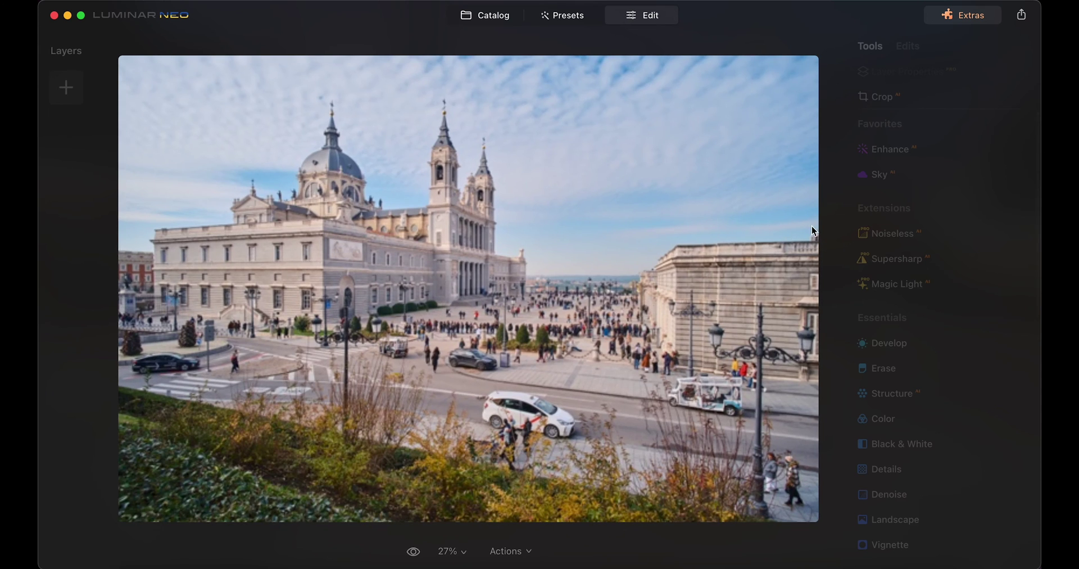
left_click(901, 154)
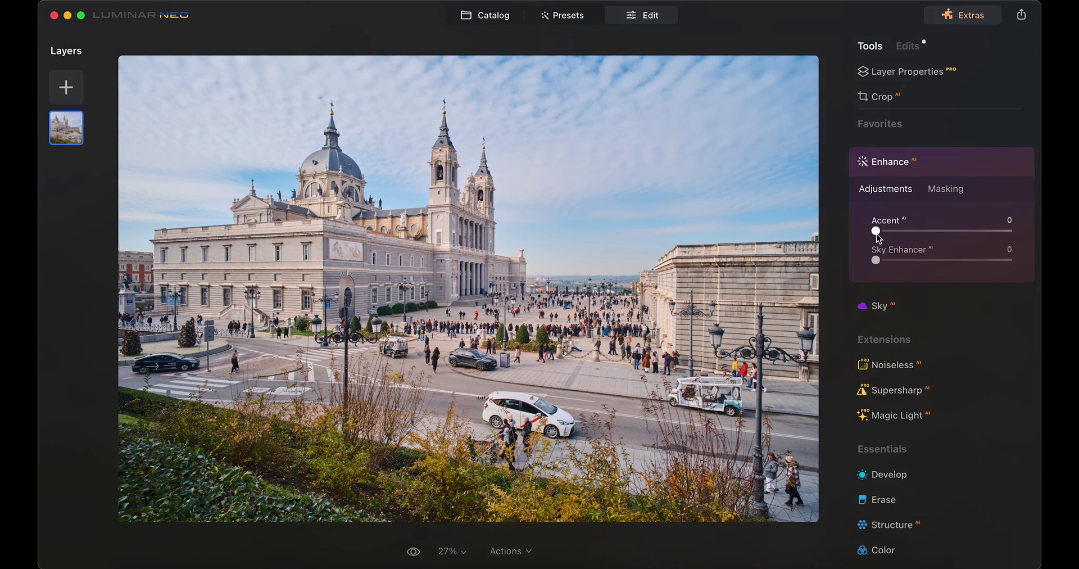
left_click_drag(876, 233, 923, 230)
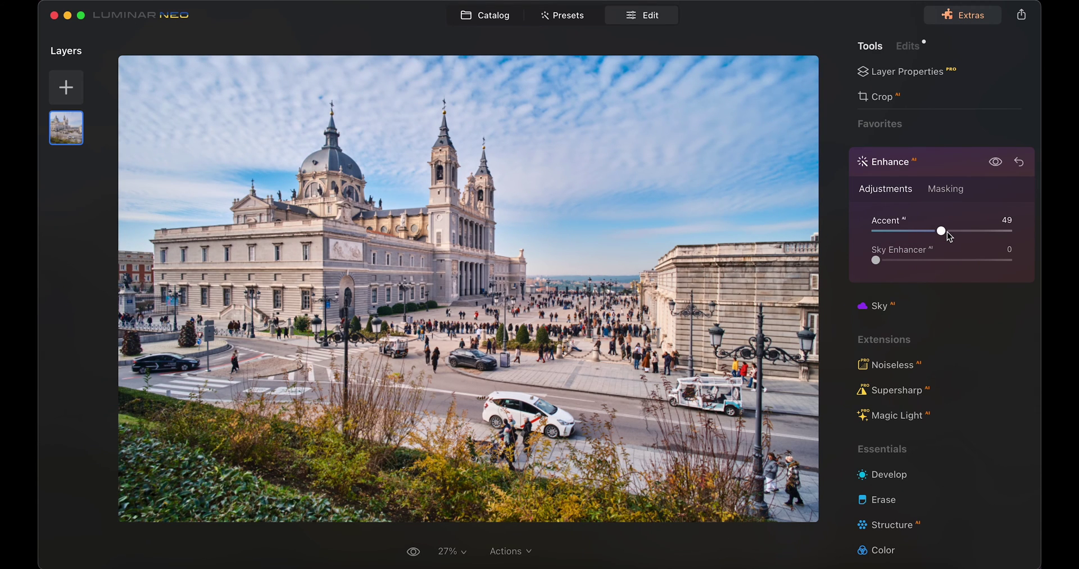
- Compare Enhance on and off, set Sky Enhancer to 17, and return to the catalog
left_click(995, 163)
left_click(995, 163)
left_click(996, 162)
left_click(996, 163)
left_click_drag(876, 260, 898, 260)
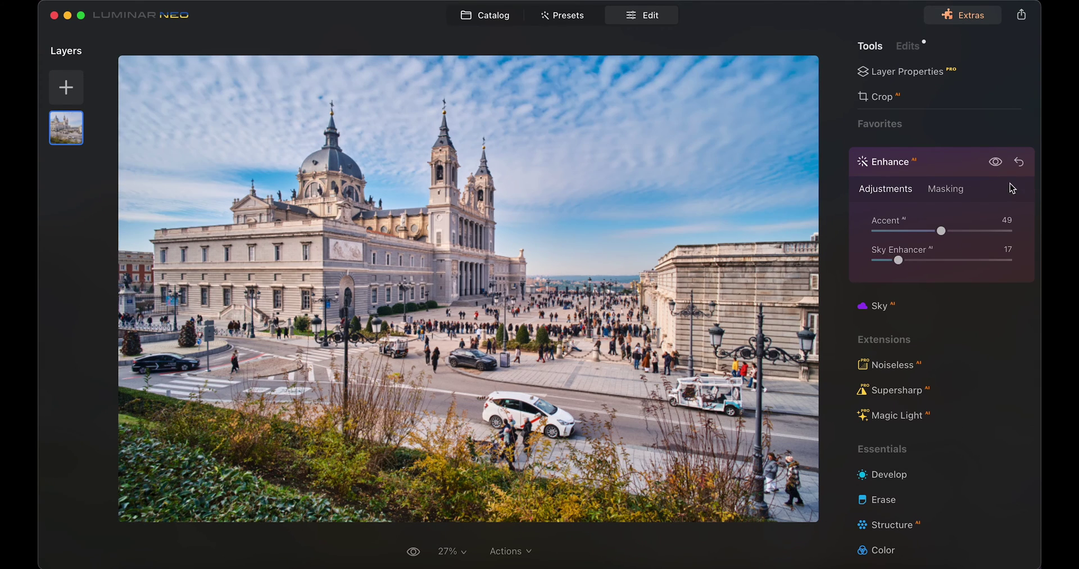
left_click(1002, 163)
left_click(1002, 163)
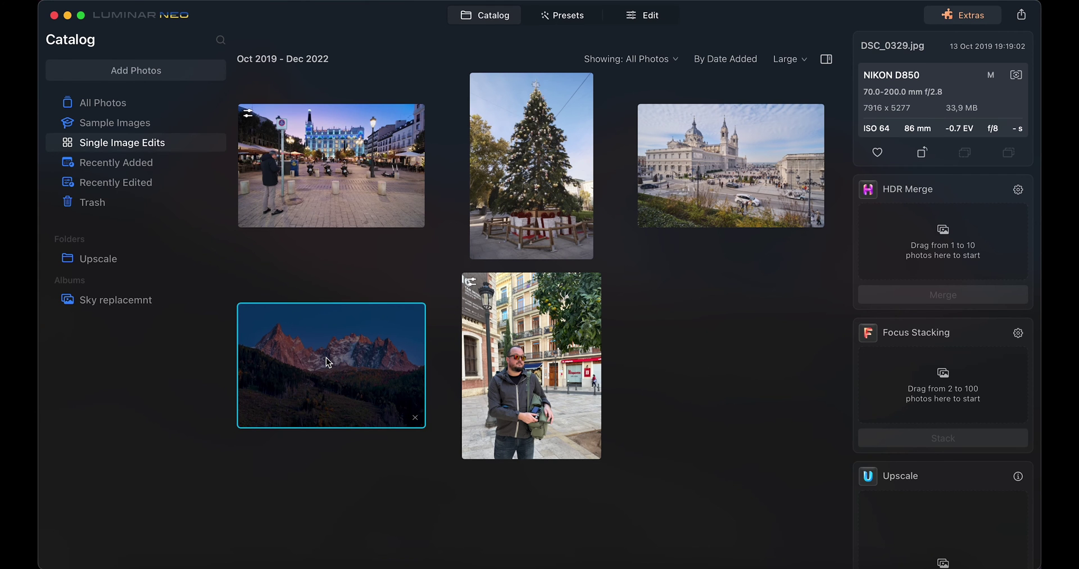
- Open the mountain photo from the Sky replacemnt album in the editor
left_click(138, 301)
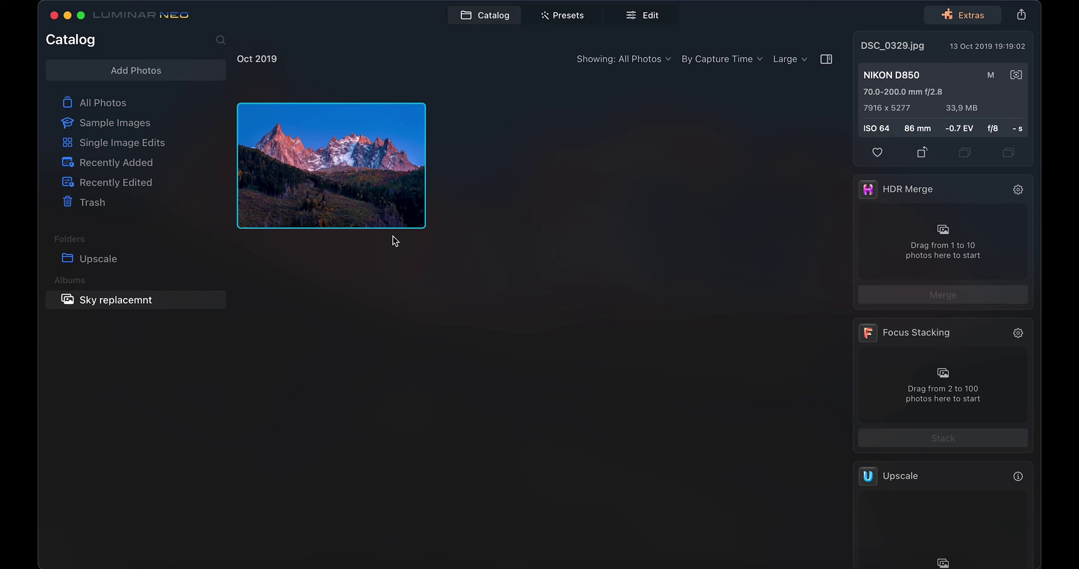
left_click(638, 18)
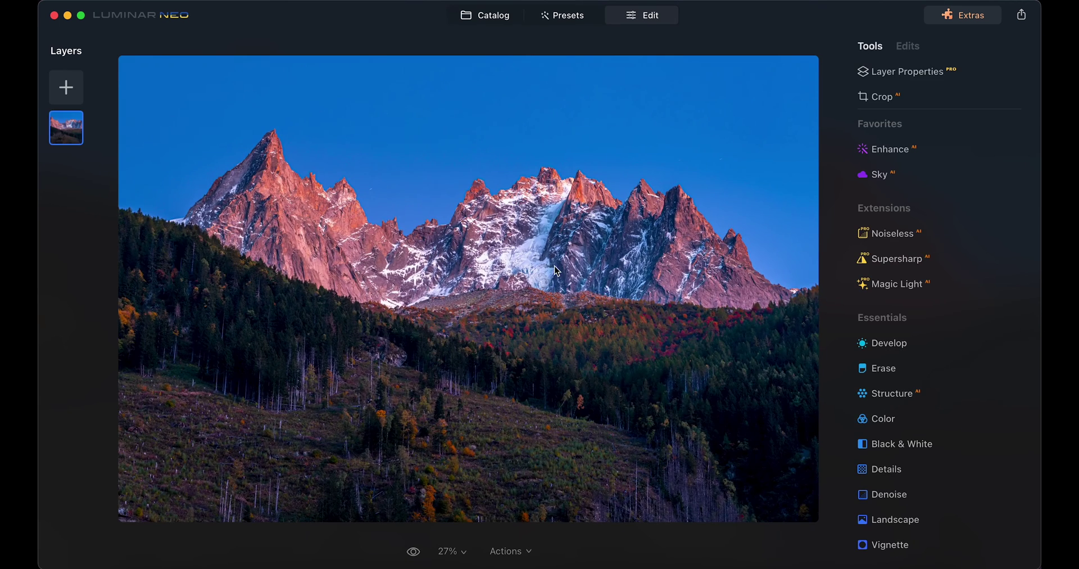
scroll(620, 239, "up", 3)
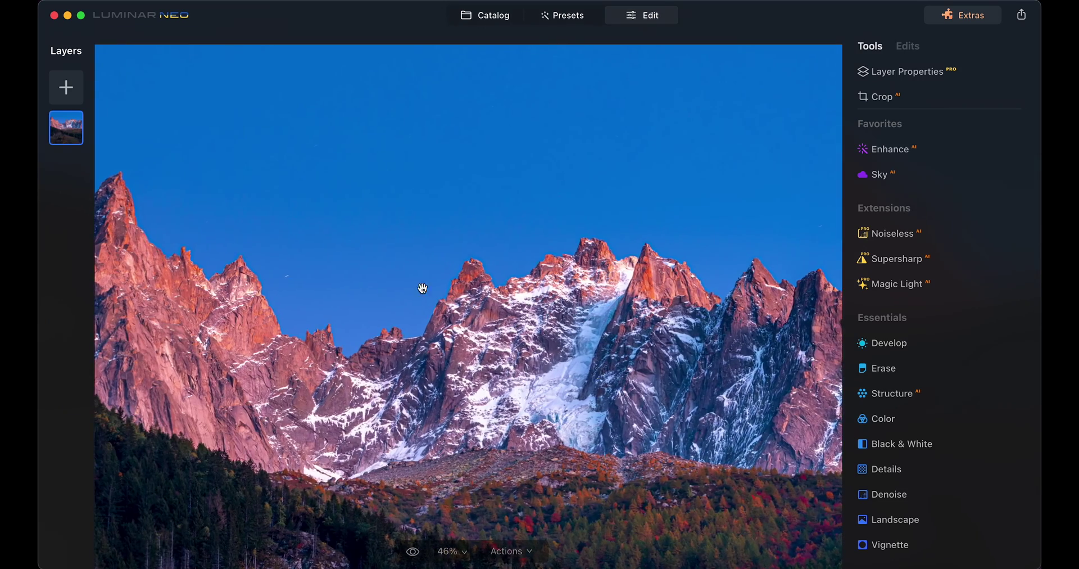
scroll(408, 288, "down", 4)
scroll(408, 288, "up", 1)
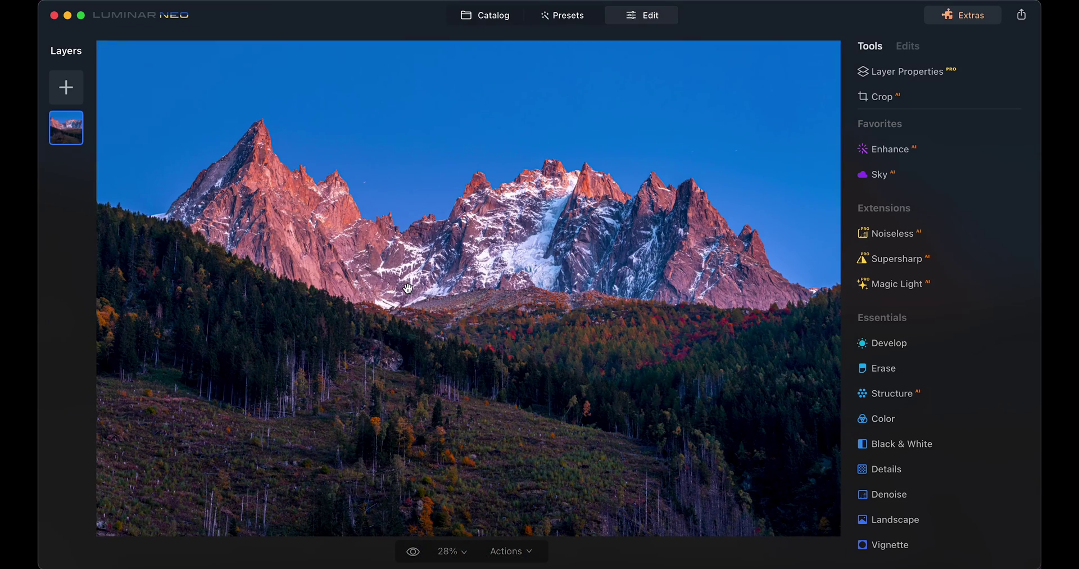
- Apply a crop from the top edge, then reset it to the full original framing
left_click(883, 99)
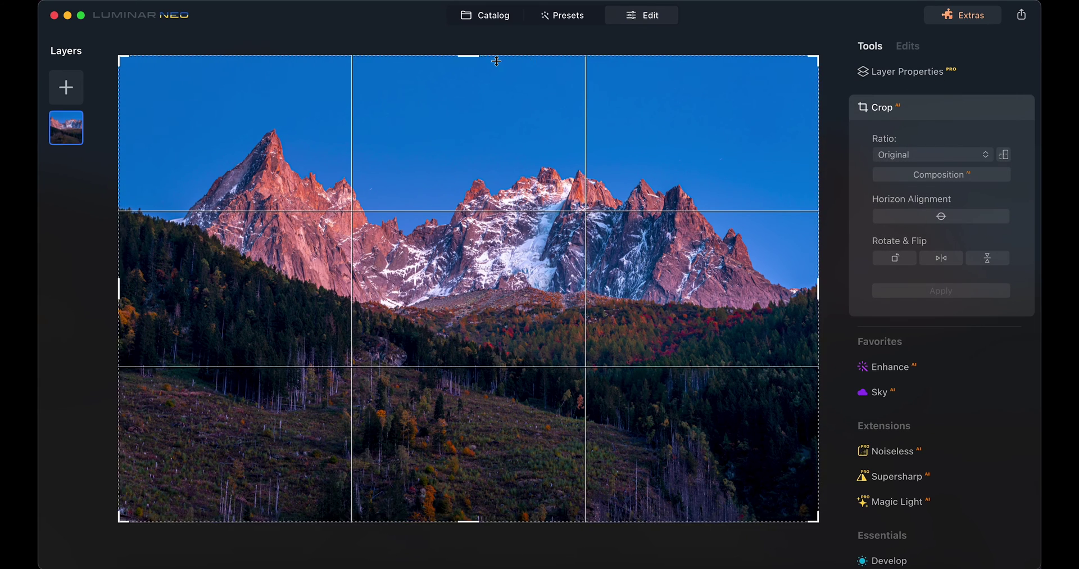
left_click_drag(471, 58, 470, 101)
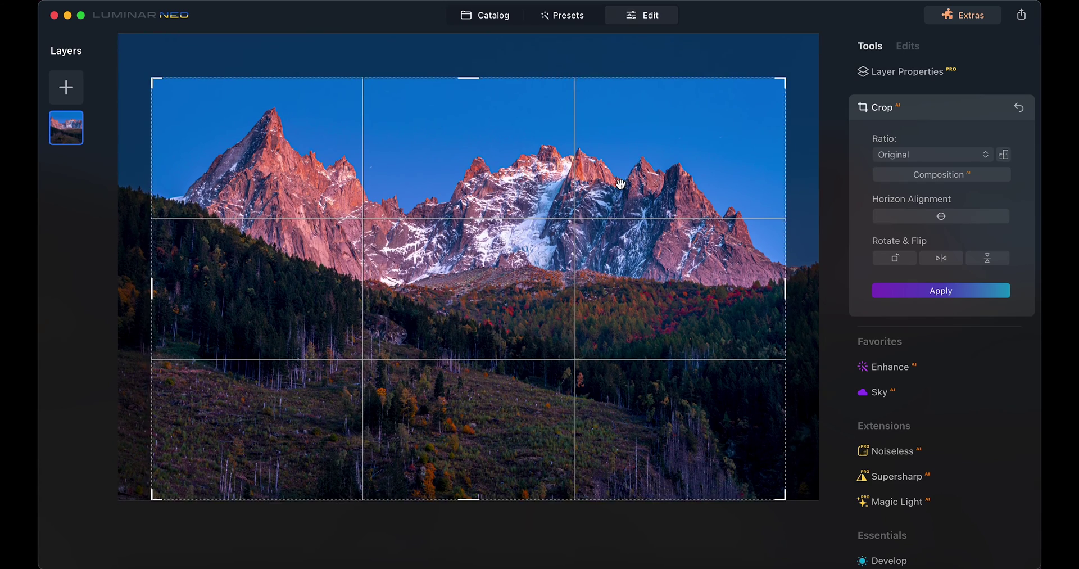
left_click(954, 295)
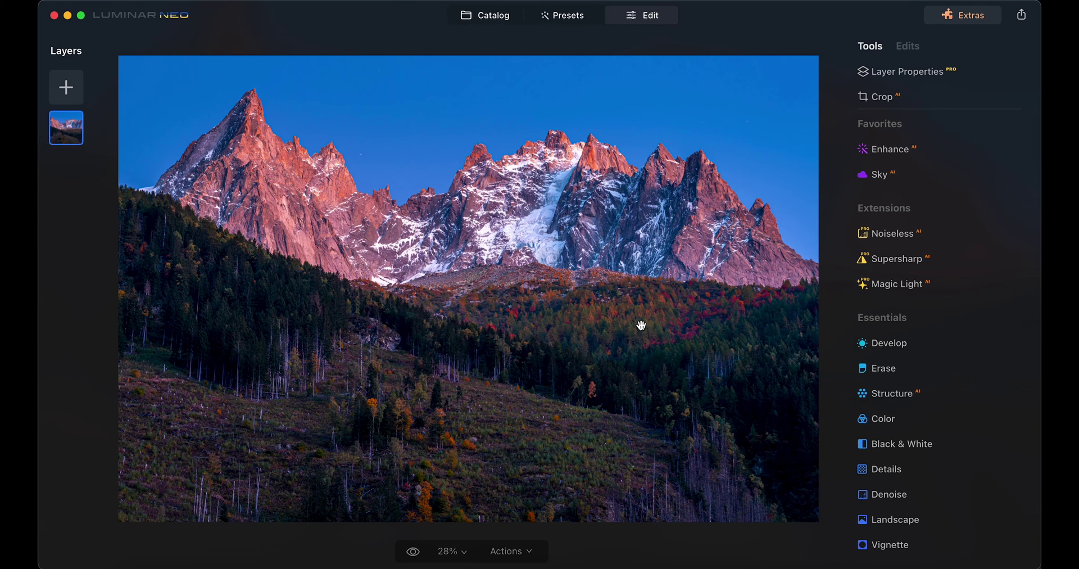
left_click(883, 97)
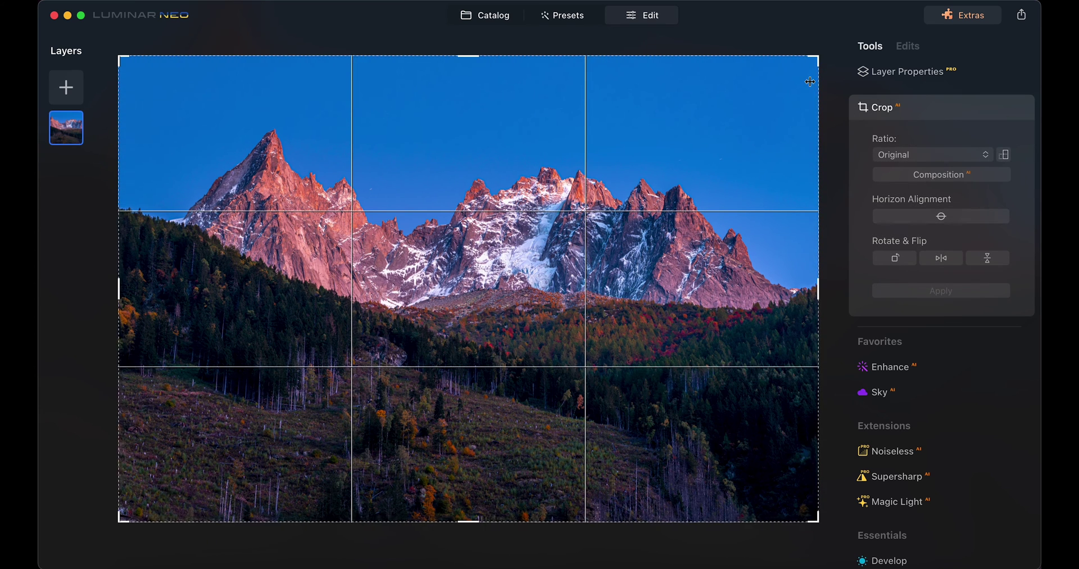
left_click(897, 115)
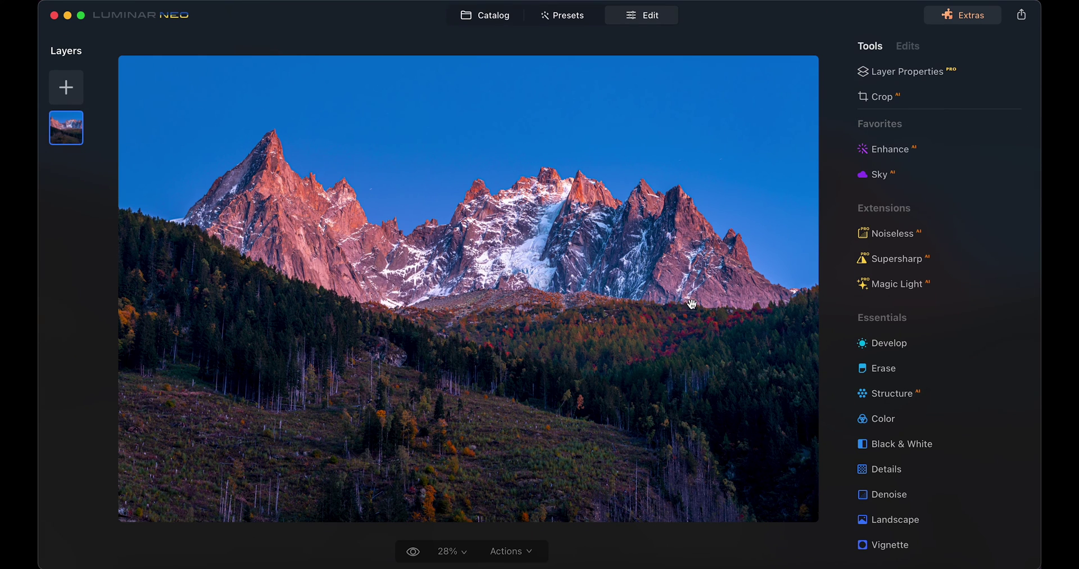
- Choose Sunset Clouds 1 from the Sky AI thumbnails to put pink-lit clouds behind the peaks
left_click(879, 176)
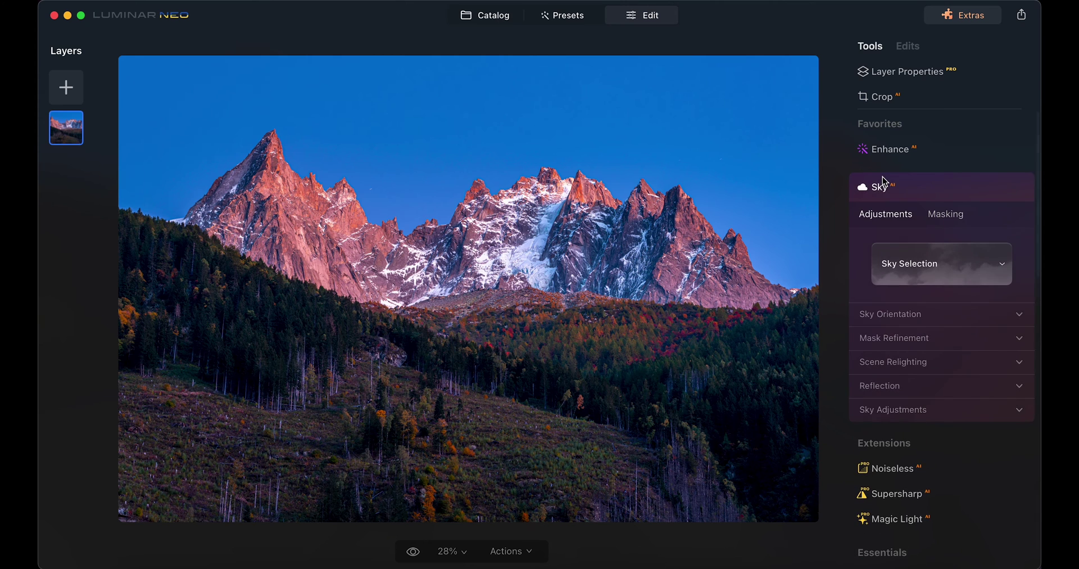
left_click(922, 258)
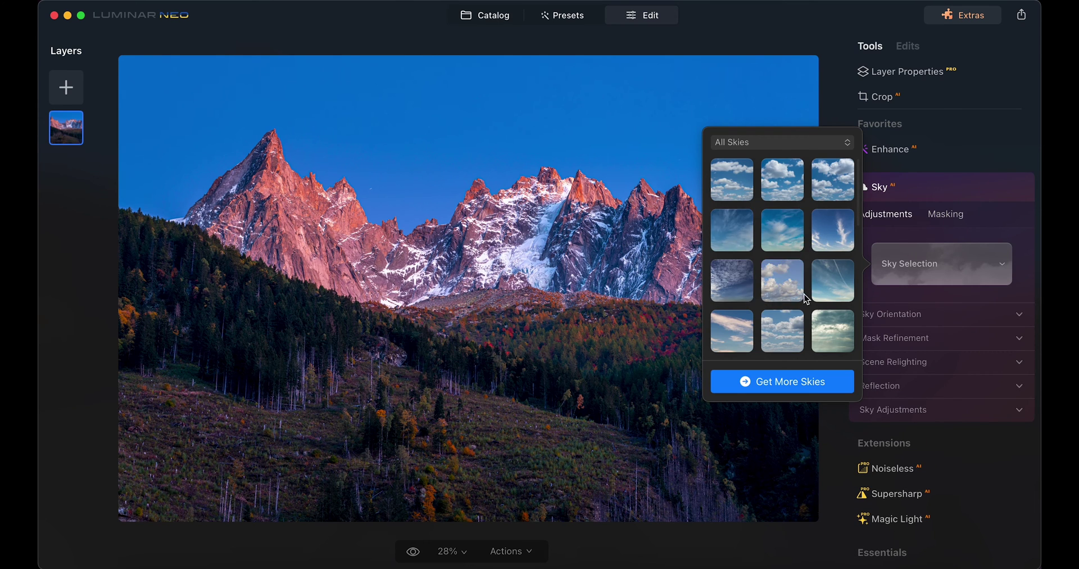
scroll(766, 261, "down", 1)
scroll(766, 260, "down", 8)
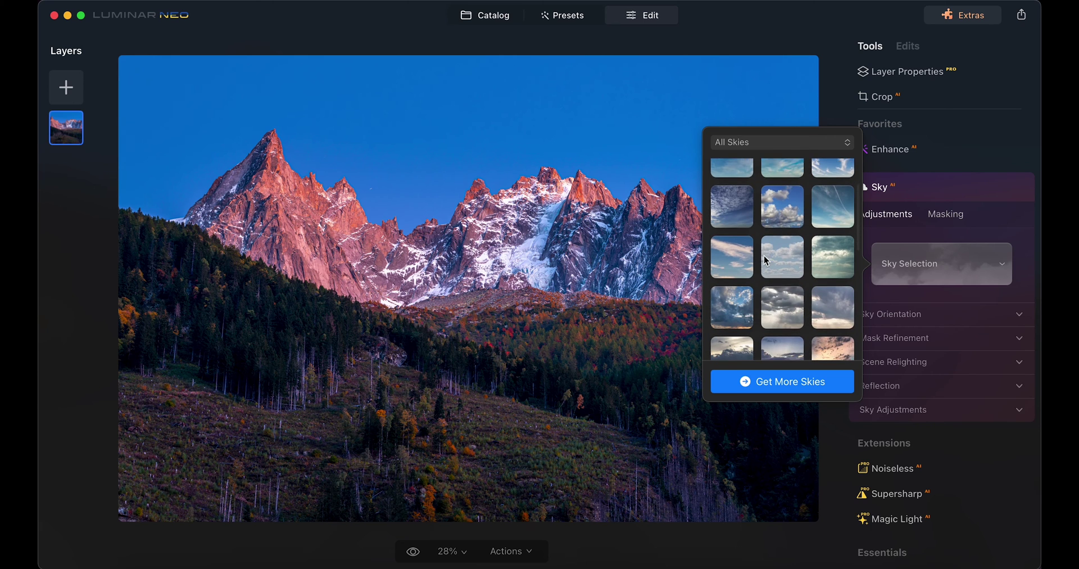
scroll(766, 260, "down", 6)
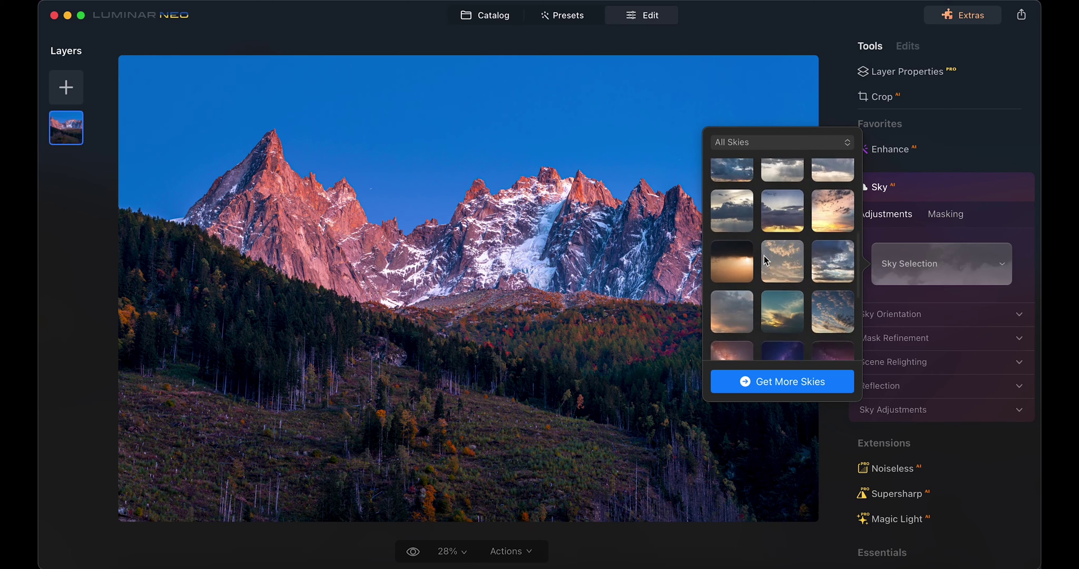
scroll(783, 256, "down", 5)
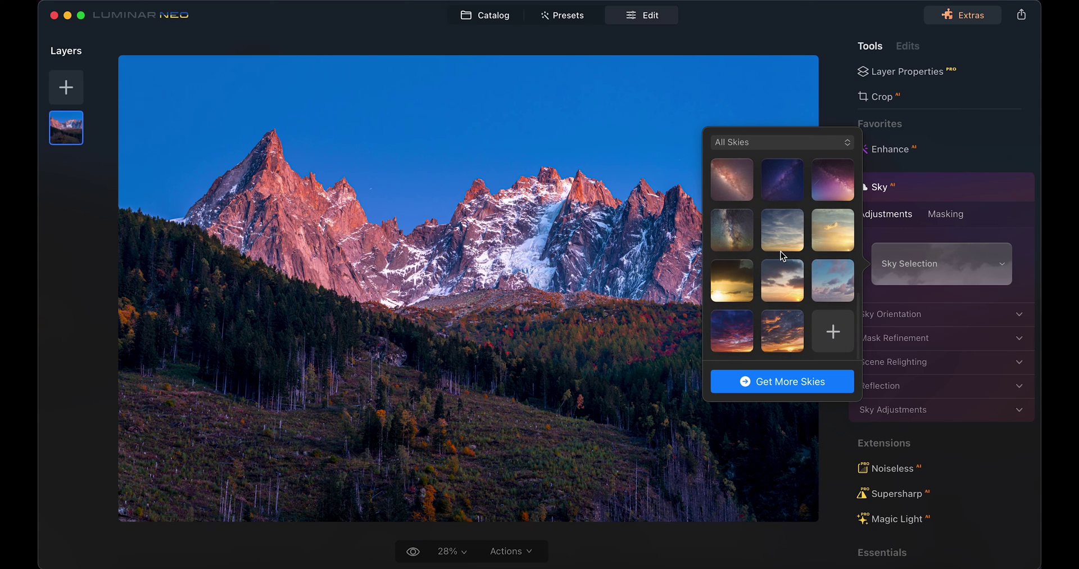
left_click(830, 293)
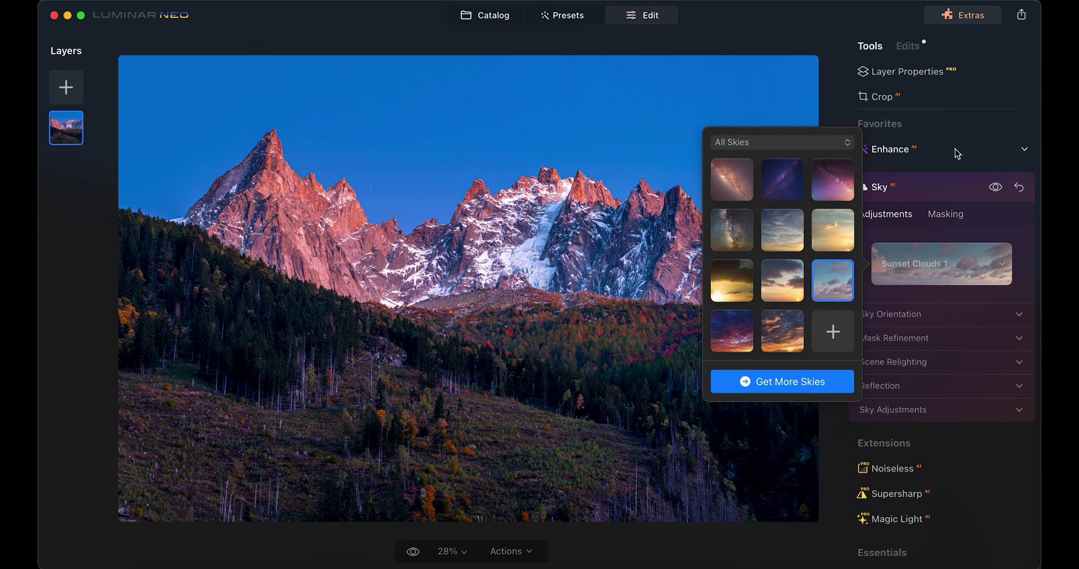
left_click(892, 190)
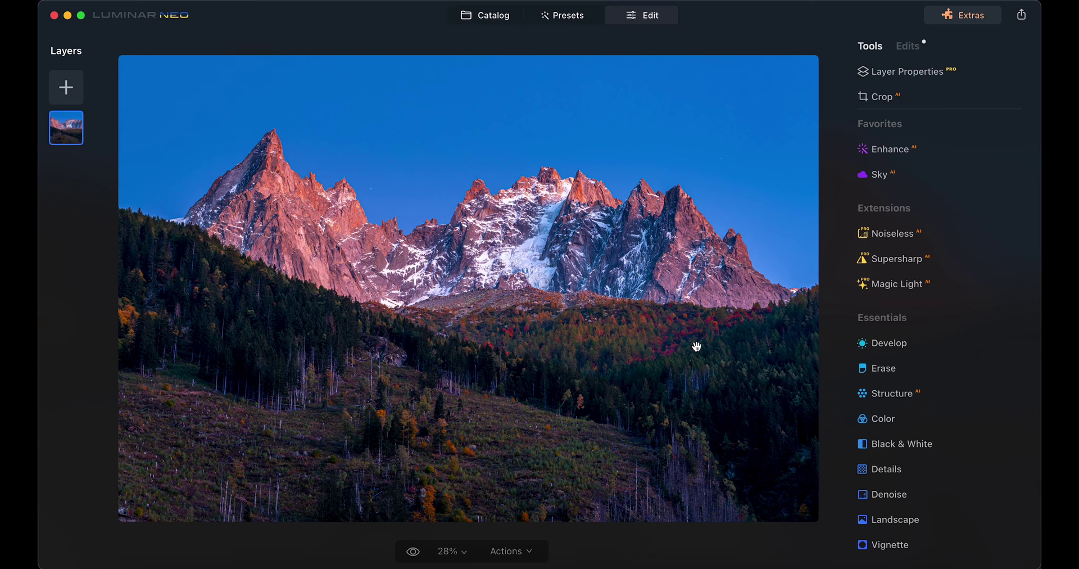
- Set the sky's Horizontal Position to -25, trying Flip and turning it back off
left_click(907, 47)
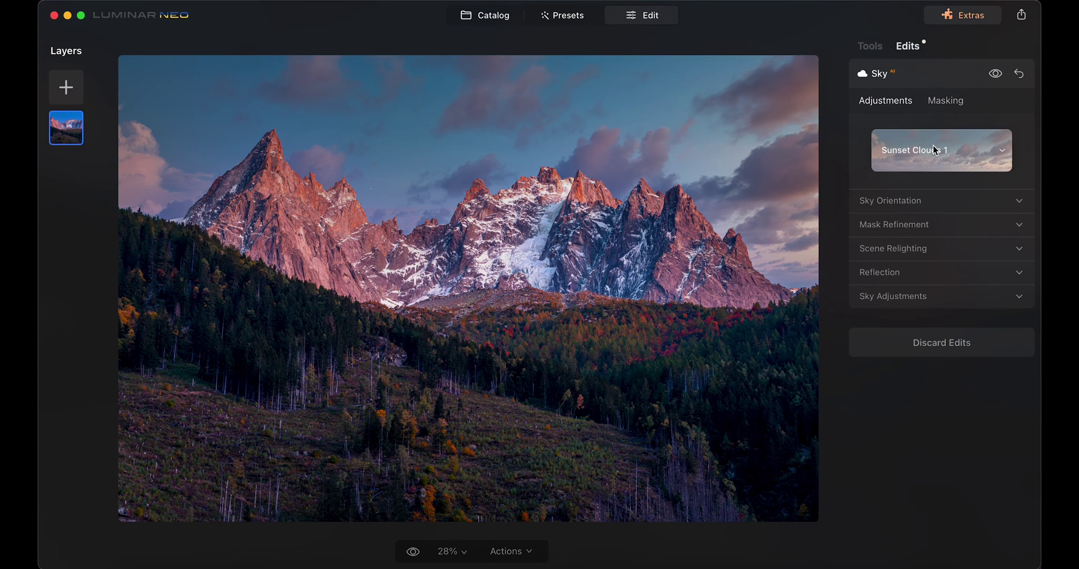
left_click(927, 200)
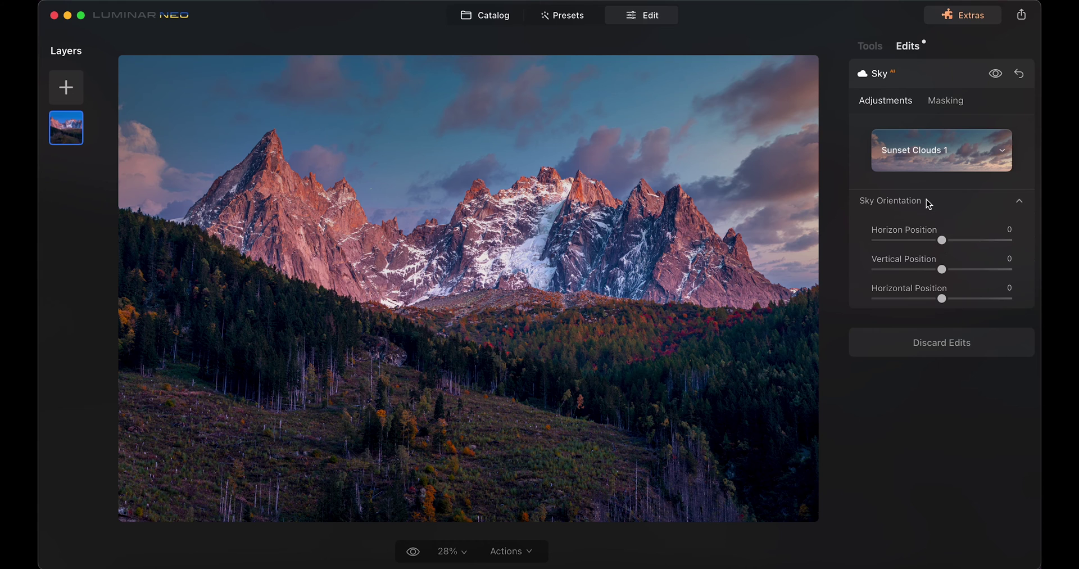
left_click_drag(942, 244, 925, 309)
double_click(934, 240)
double_click(956, 271)
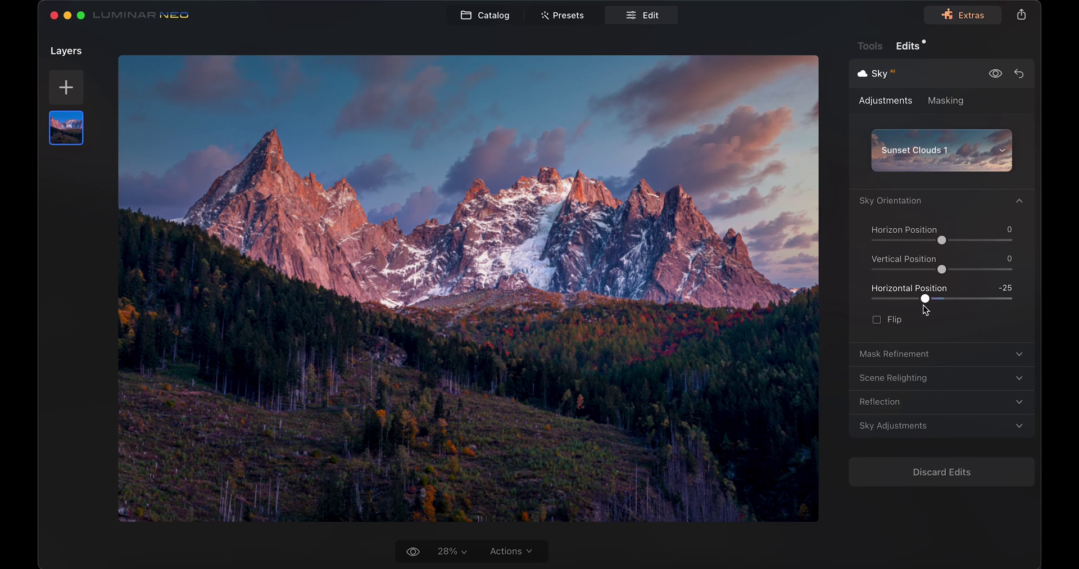
left_click(877, 320)
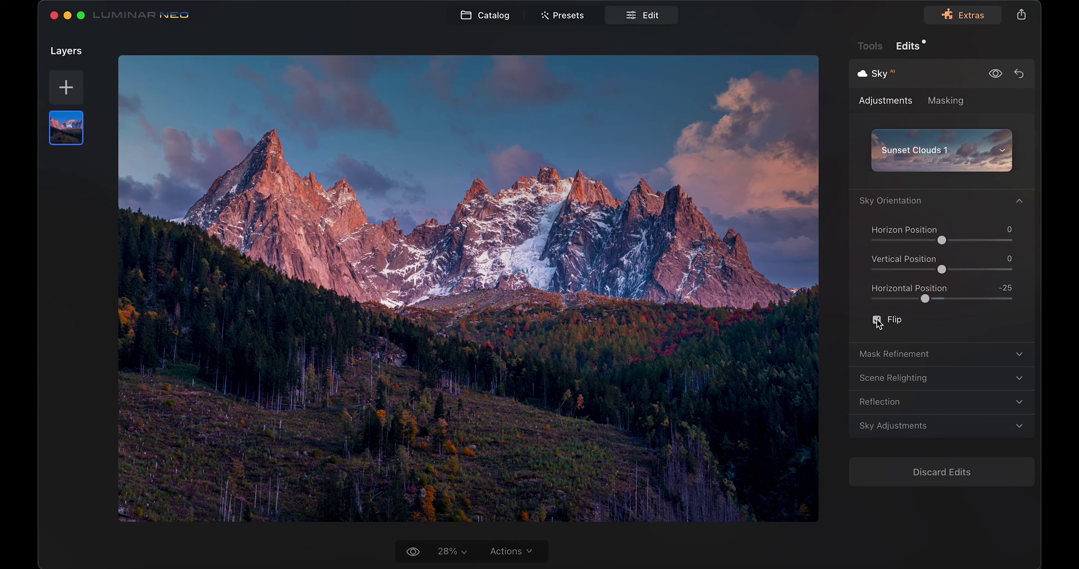
left_click(877, 320)
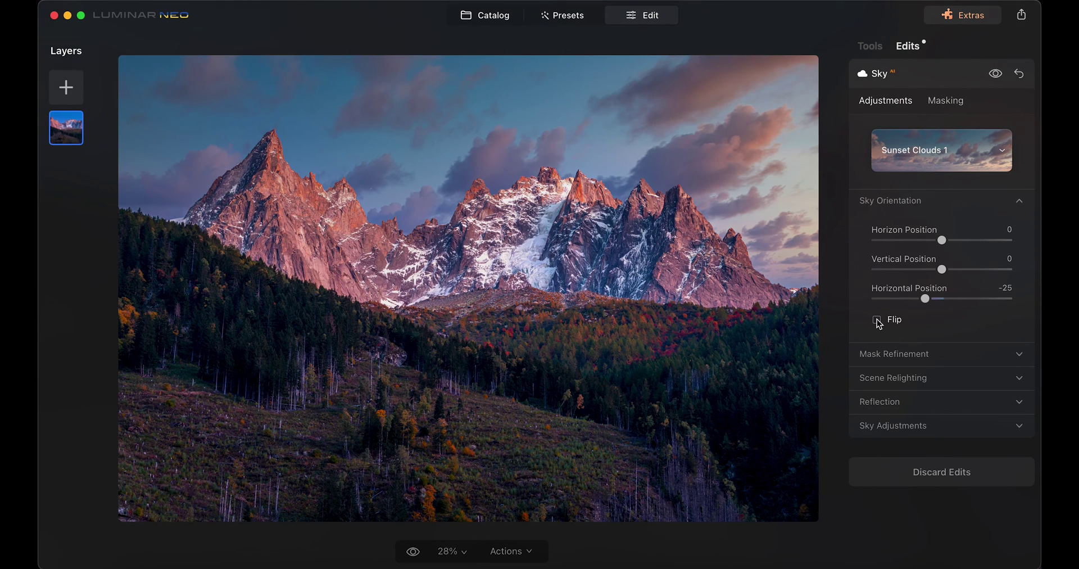
- Set Scene Relighting Strength to 36 and Saturation to 8
left_click(893, 377)
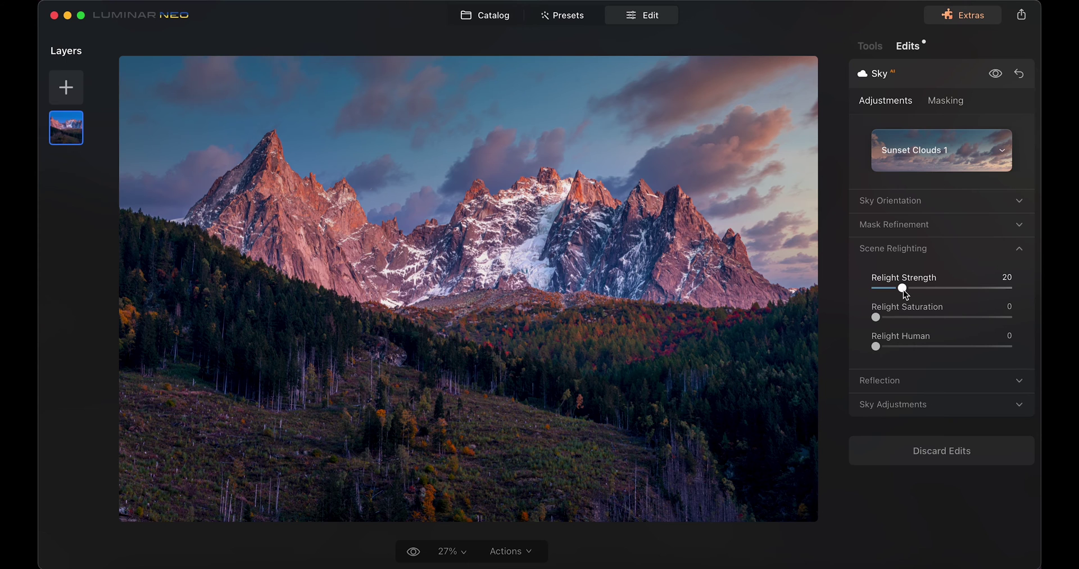
mouse_move(904, 293)
left_mouse_down()
mouse_move(829, 287)
mouse_move(1040, 284)
mouse_move(861, 279)
mouse_move(921, 288)
left_mouse_up()
left_click_drag(877, 316, 883, 317)
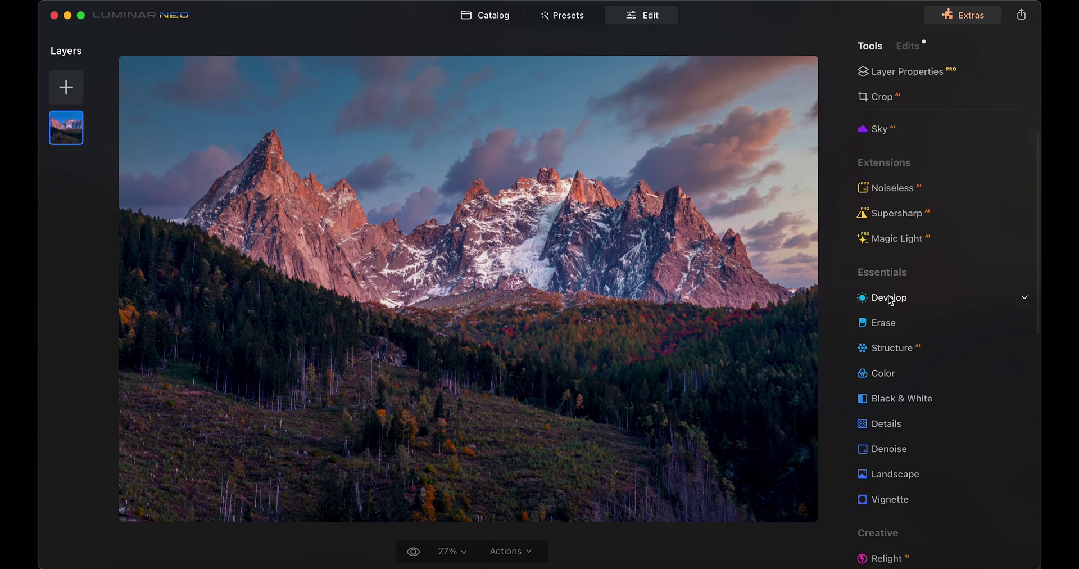
- In the Landscape tool, set Dehaze to 14 and Golden Hour to 22
scroll(888, 304, "down", 3)
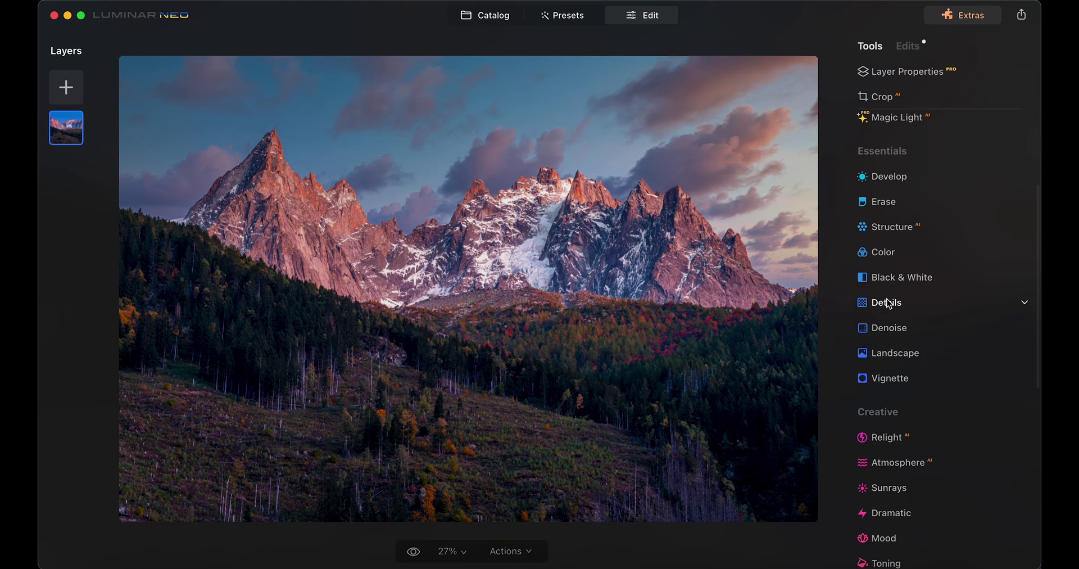
left_click(901, 326)
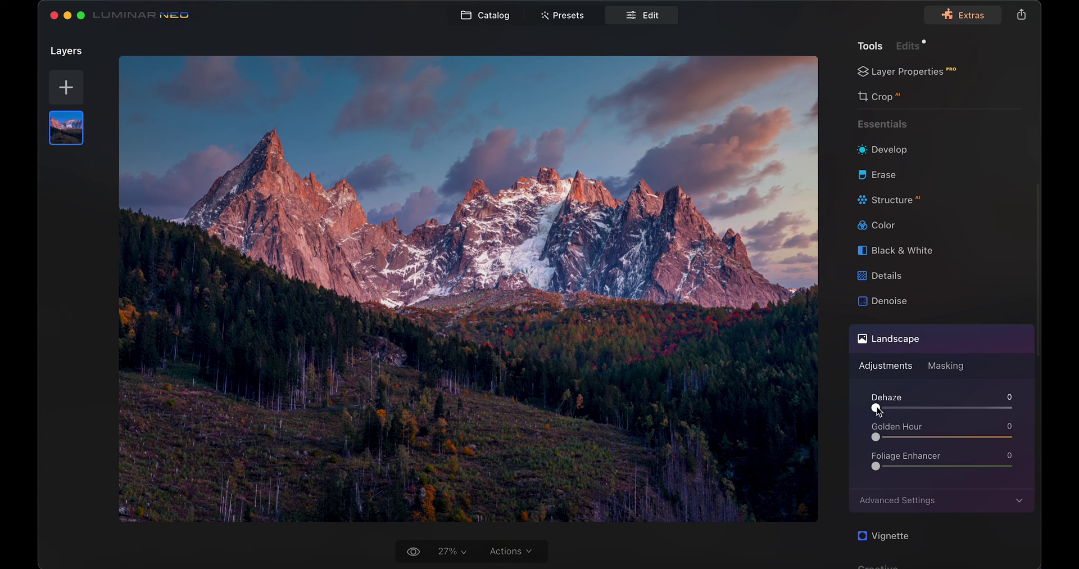
left_click_drag(877, 411, 895, 408)
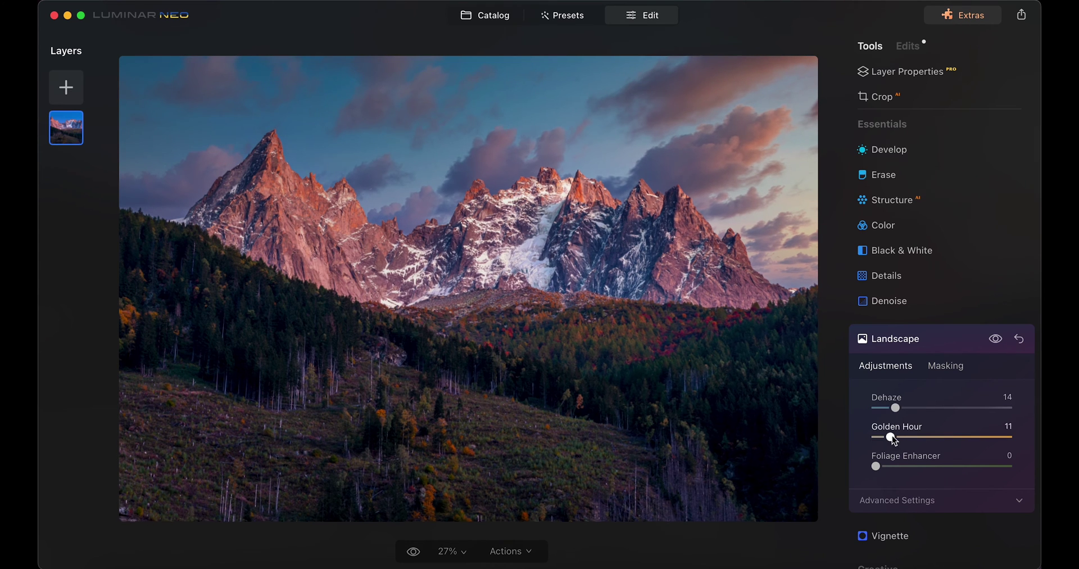
left_click_drag(893, 438, 908, 438)
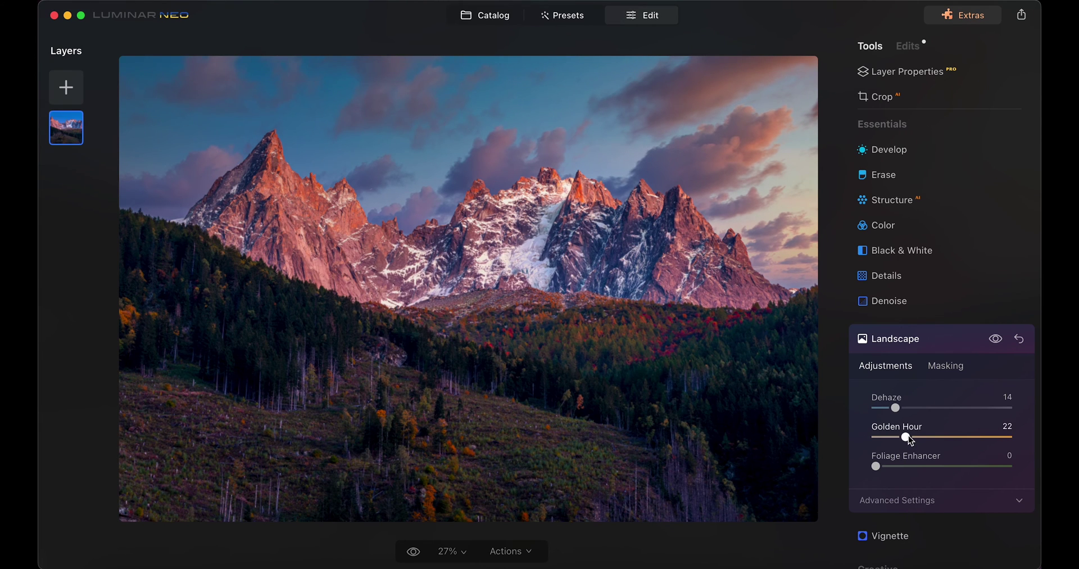
- Set Foliage Enhancer to 17 and fit the whole photo in view
scroll(549, 450, "up", 5)
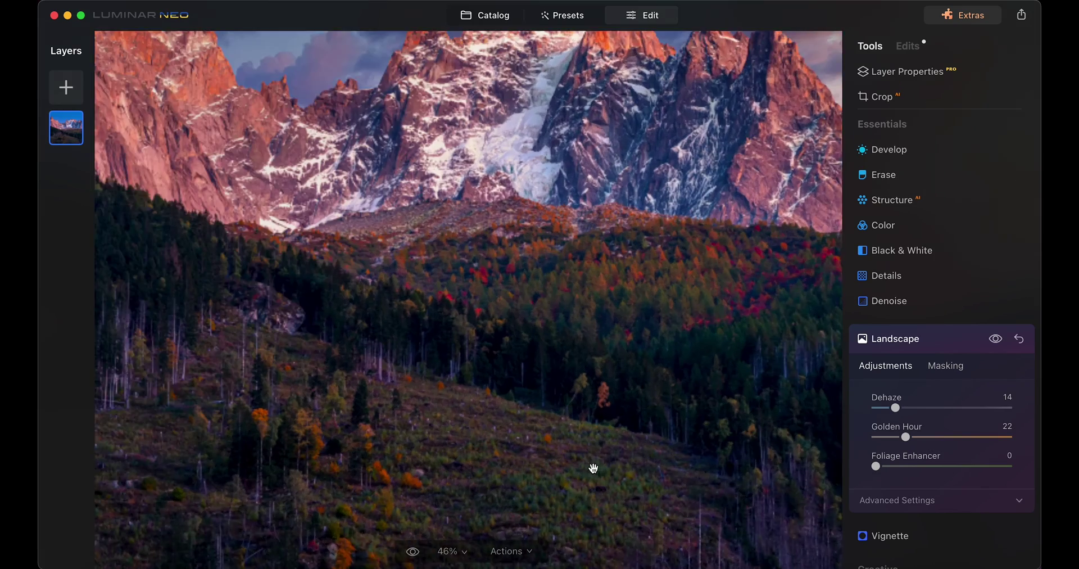
scroll(592, 464, "down", 3)
scroll(590, 453, "down", 2)
scroll(578, 438, "up", 3)
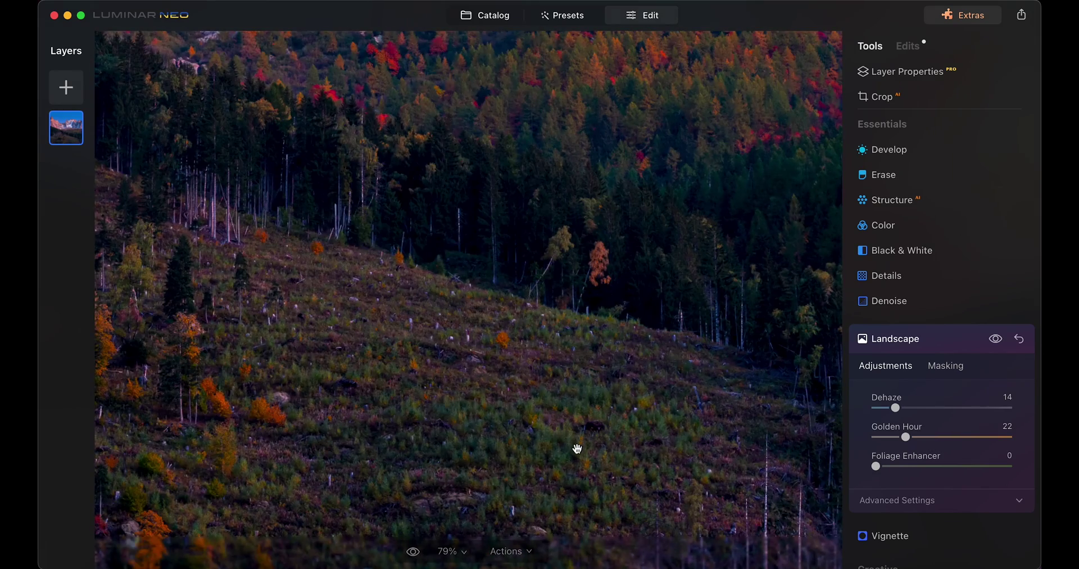
left_click_drag(877, 468, 926, 466)
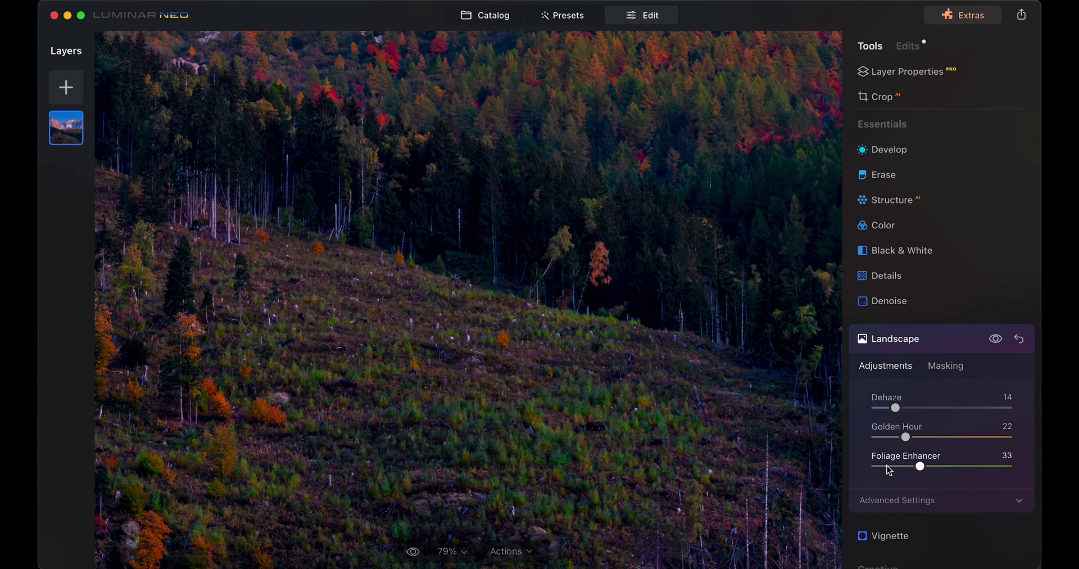
left_click_drag(887, 465, 862, 472)
left_click_drag(876, 465, 897, 471)
double_click(282, 311)
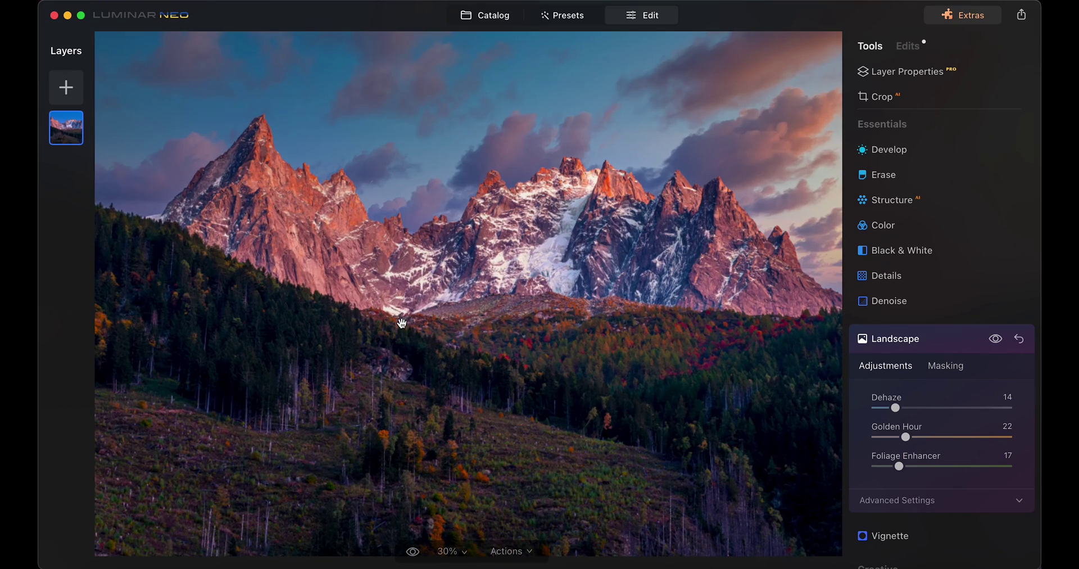
- Add the Creative Mystical effect and settle its Amount at 29
left_click(908, 340)
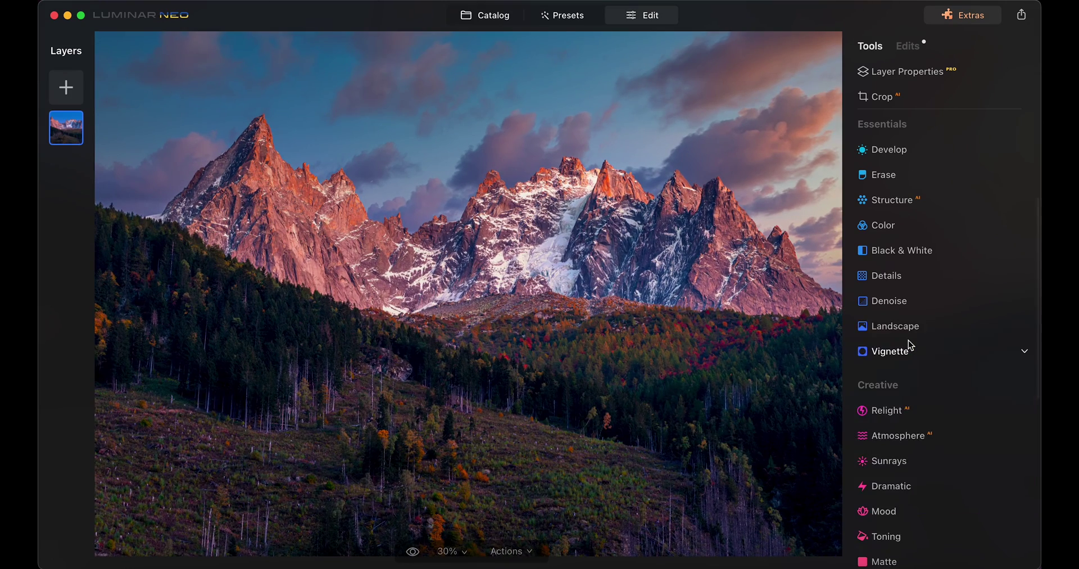
scroll(908, 340, "down", 5)
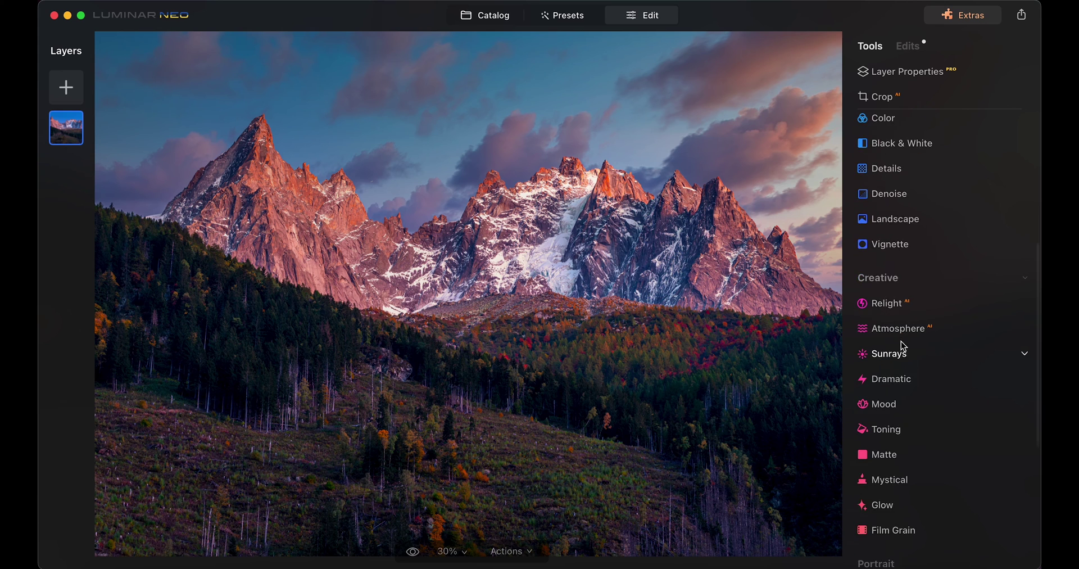
scroll(899, 344, "down", 3)
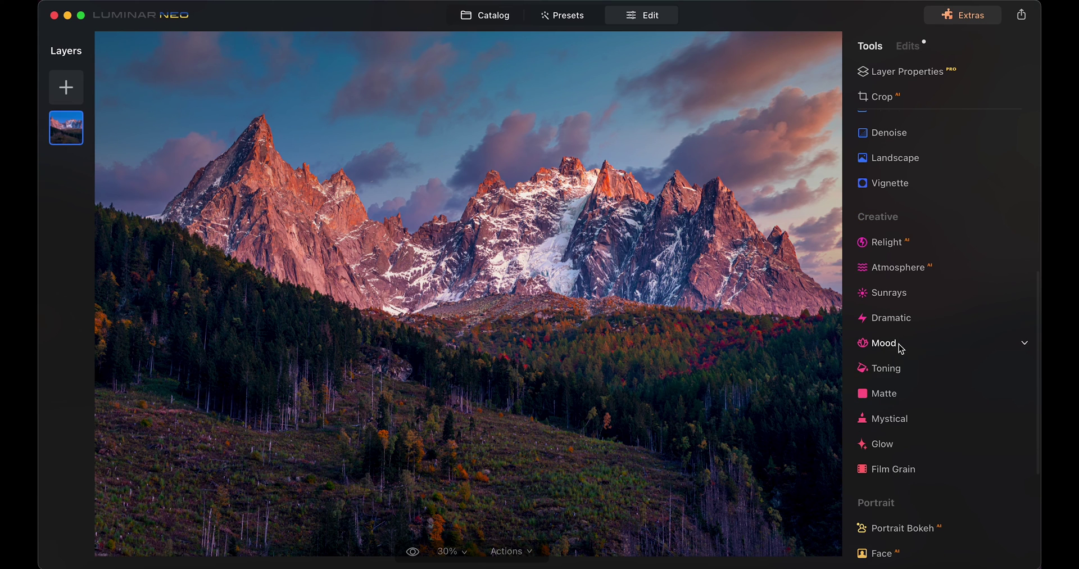
left_click(888, 418)
left_click_drag(876, 461, 899, 460)
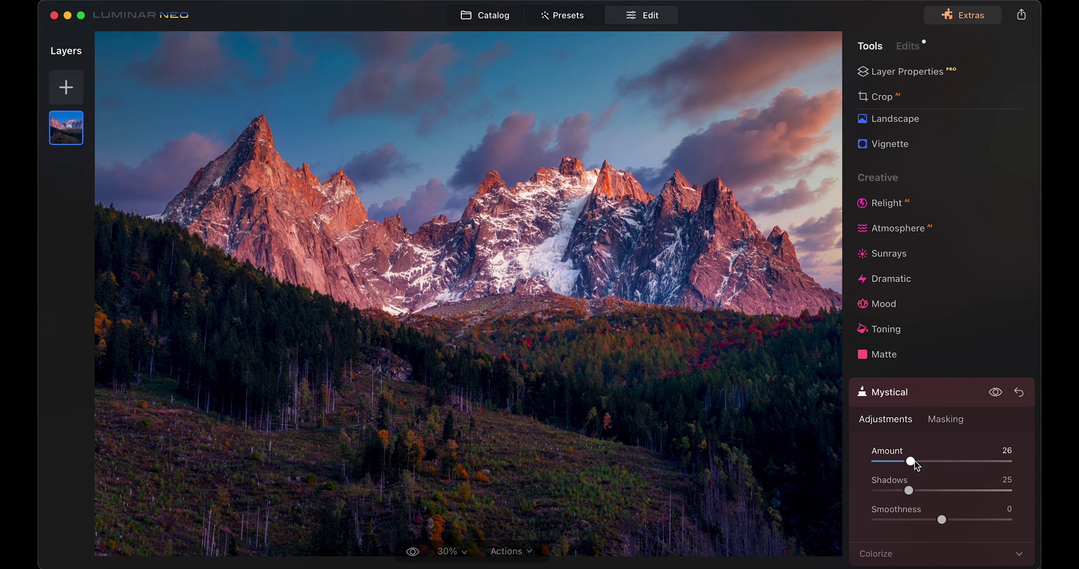
left_click_drag(915, 460, 940, 461)
left_click_drag(935, 461, 913, 466)
left_click(894, 392)
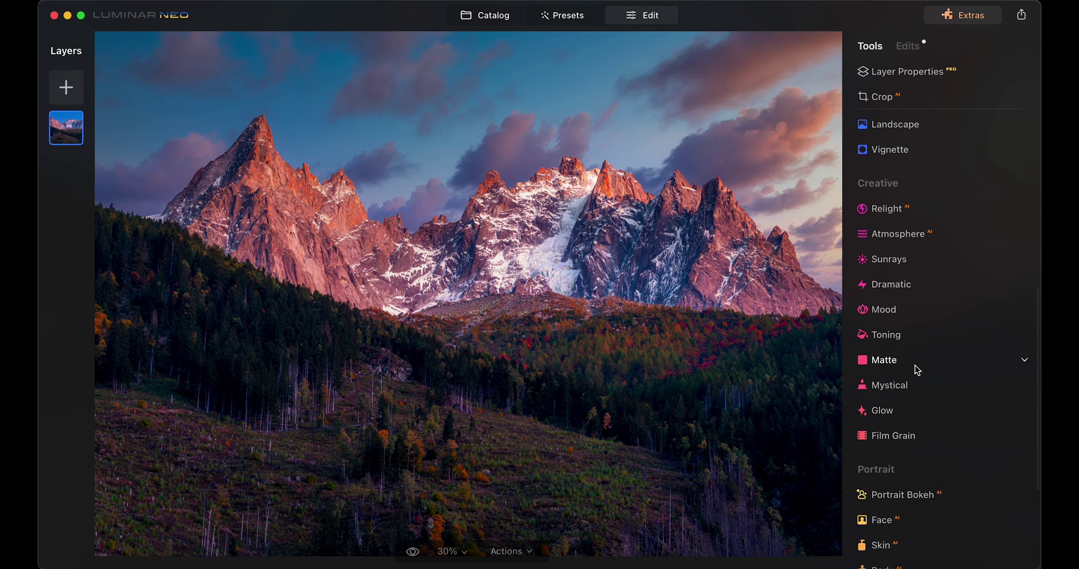
- Switch Supersharp from Motion Blur to Universal mode and show its Masking options
scroll(914, 365, "up", 10)
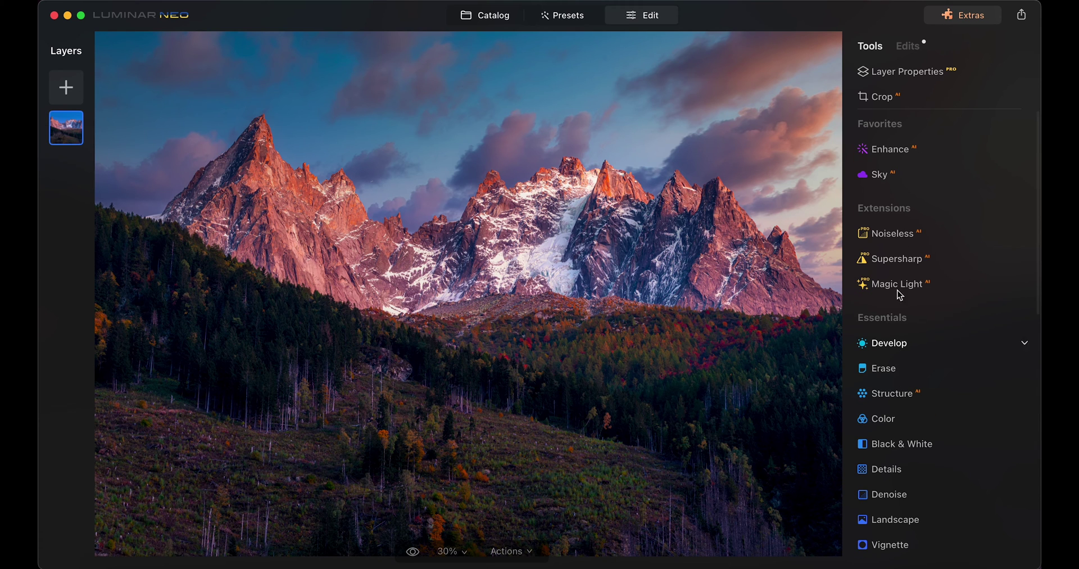
left_click(898, 263)
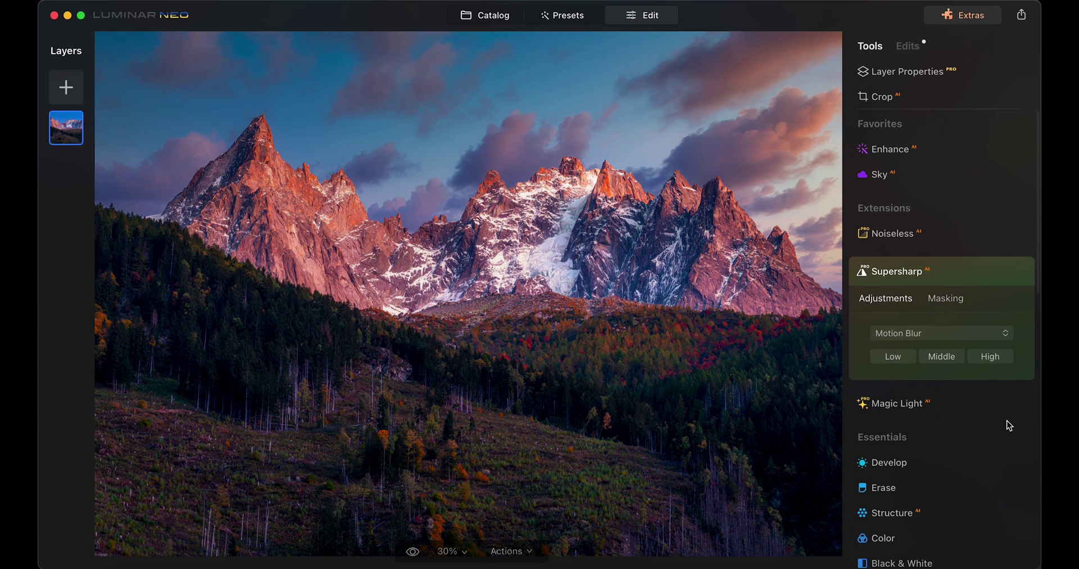
left_click(988, 338)
left_click(904, 318)
scroll(500, 258, "up", 10)
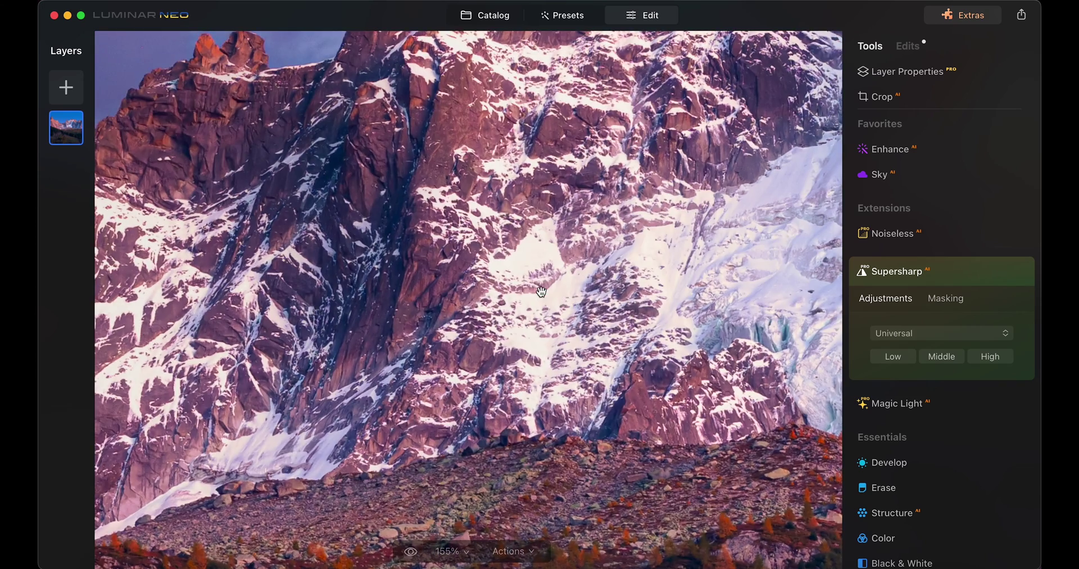
scroll(478, 385, "down", 5)
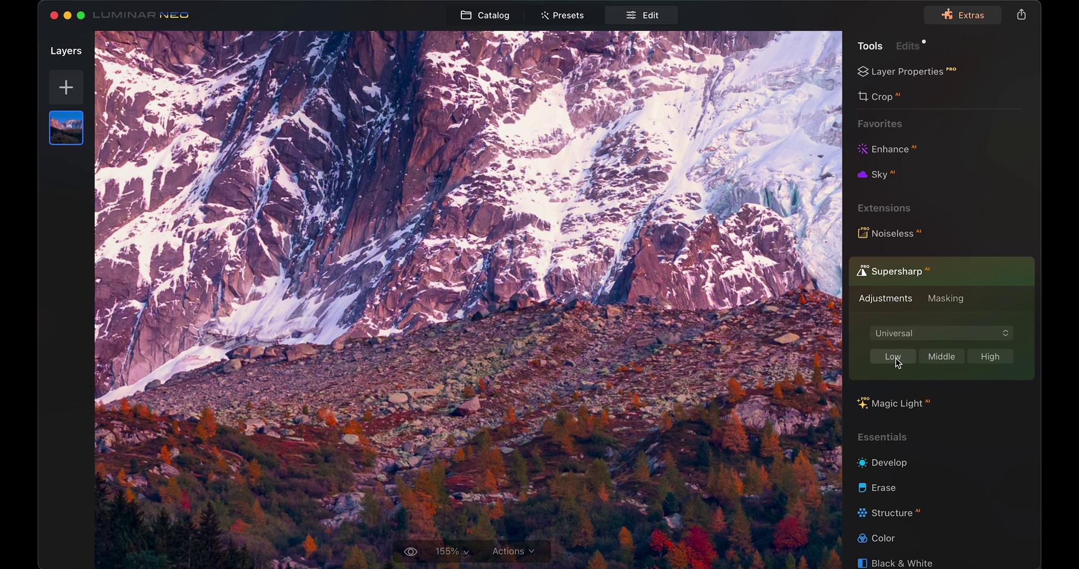
left_click(946, 298)
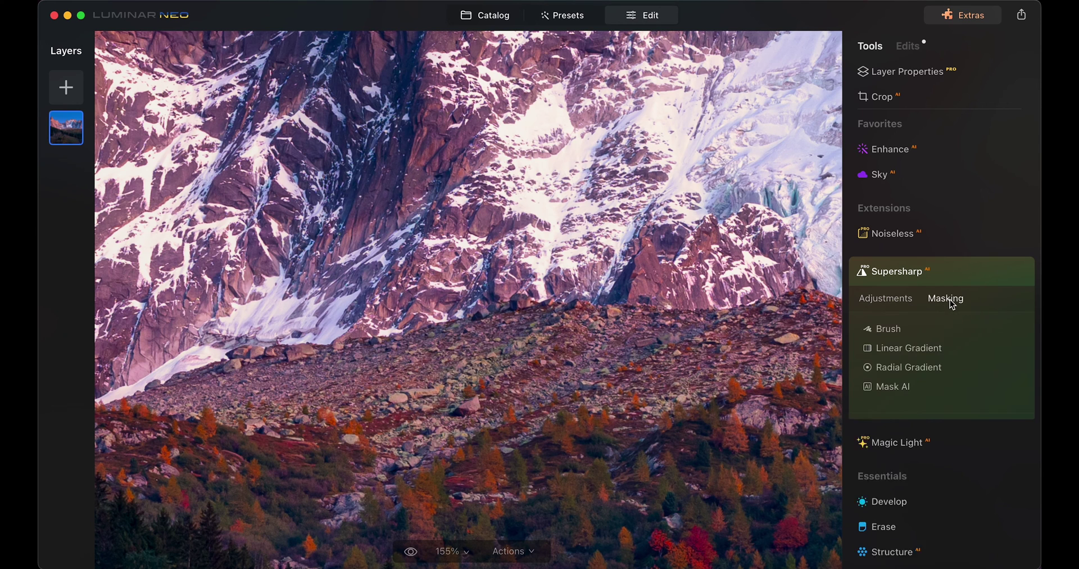
- Fit the photo and restrict Supersharp to the mountains with a Mask AI Mountains mask
left_click(441, 296)
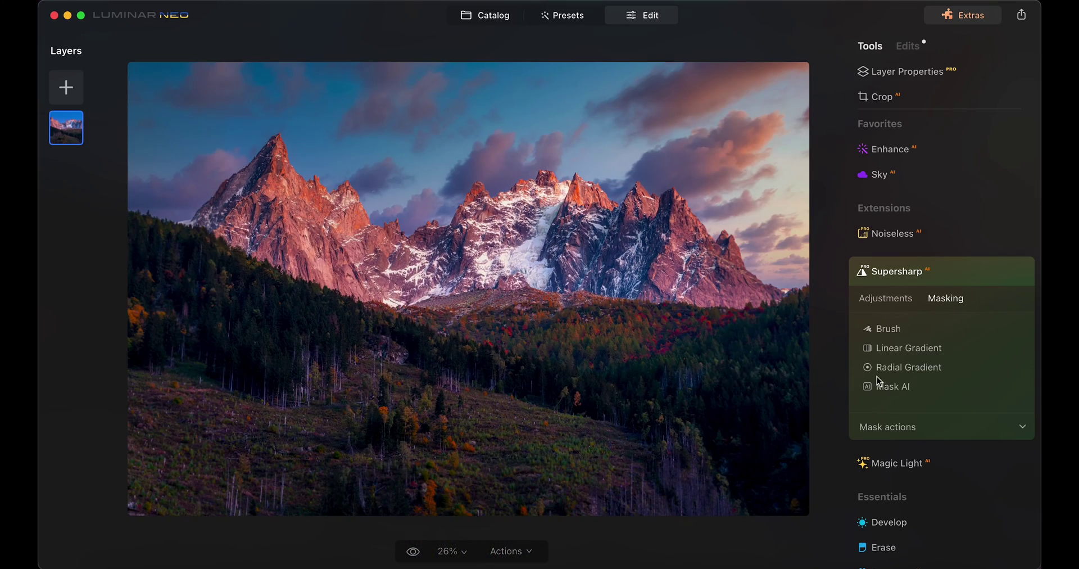
left_click(893, 387)
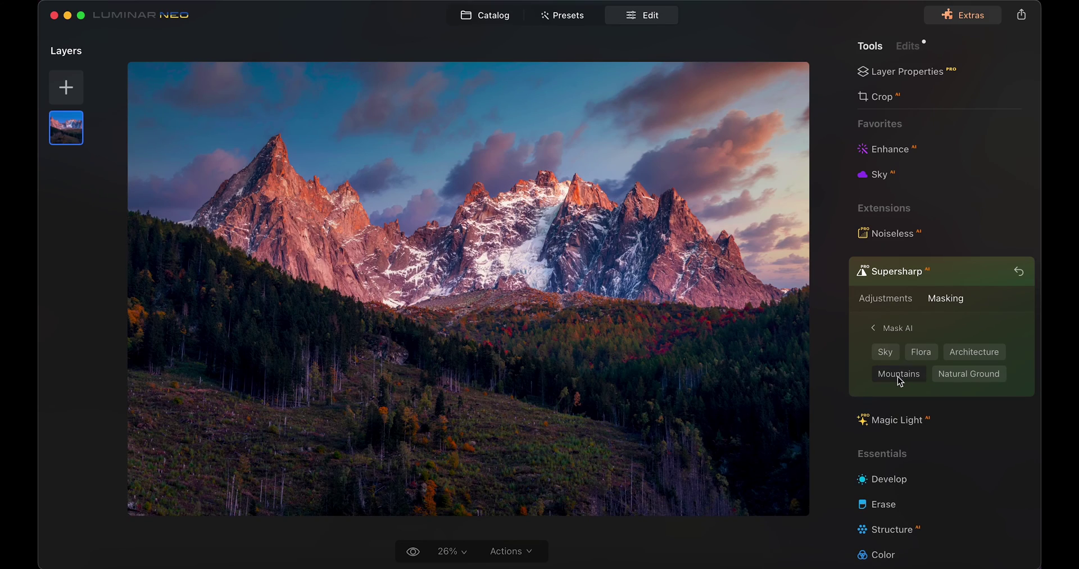
left_click(898, 375)
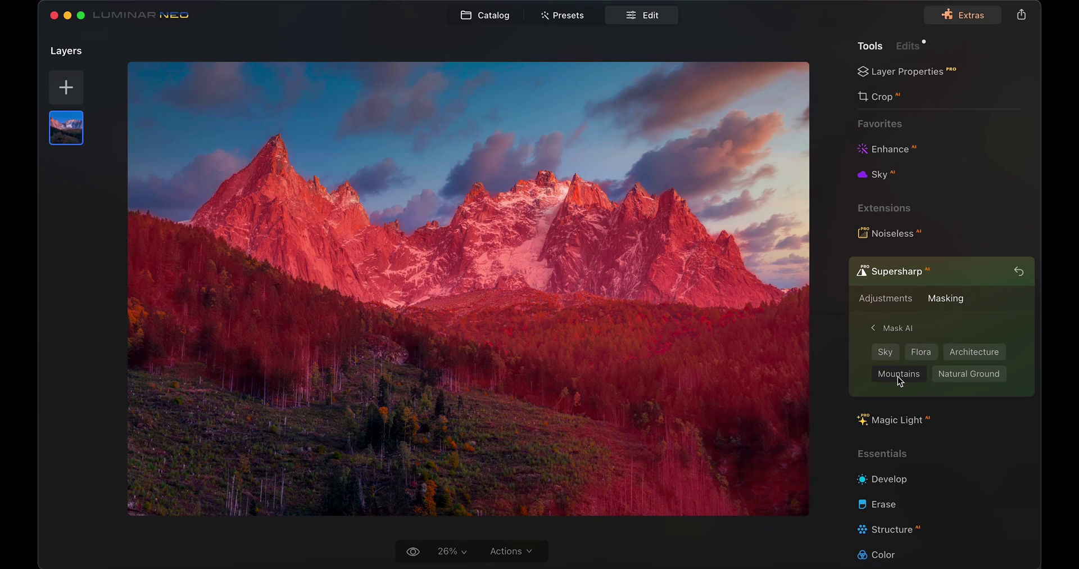
left_click(872, 328)
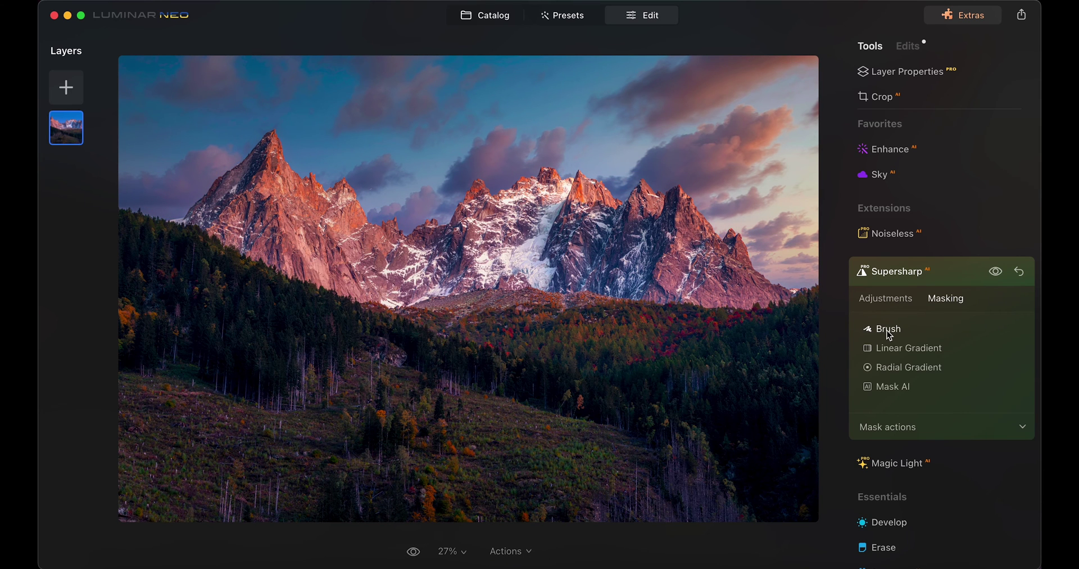
- Erase the brush mask over the forested slopes, leaving sharpening only on the peaks
left_click(888, 331)
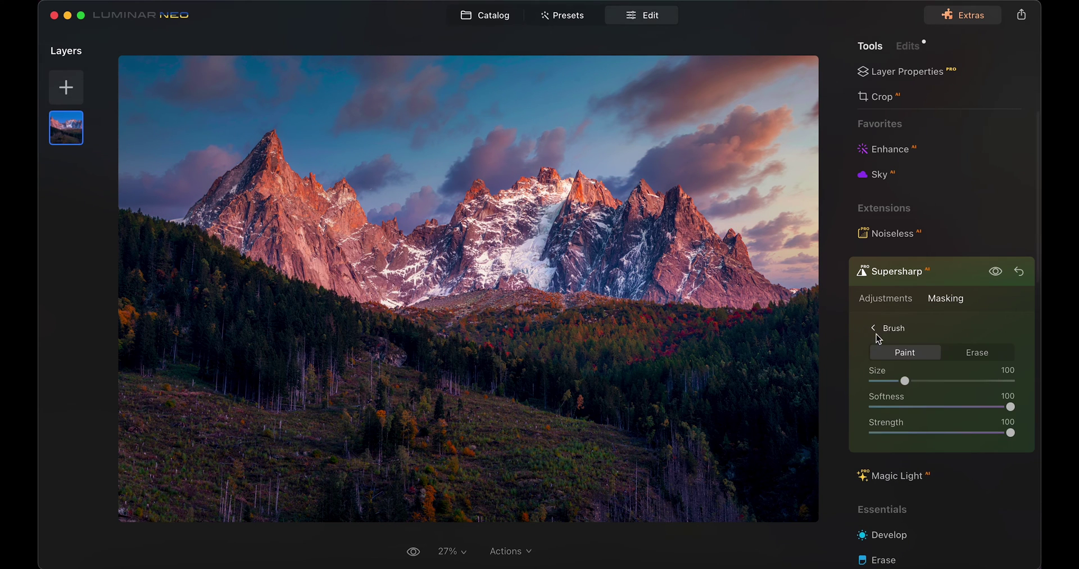
left_click(976, 352)
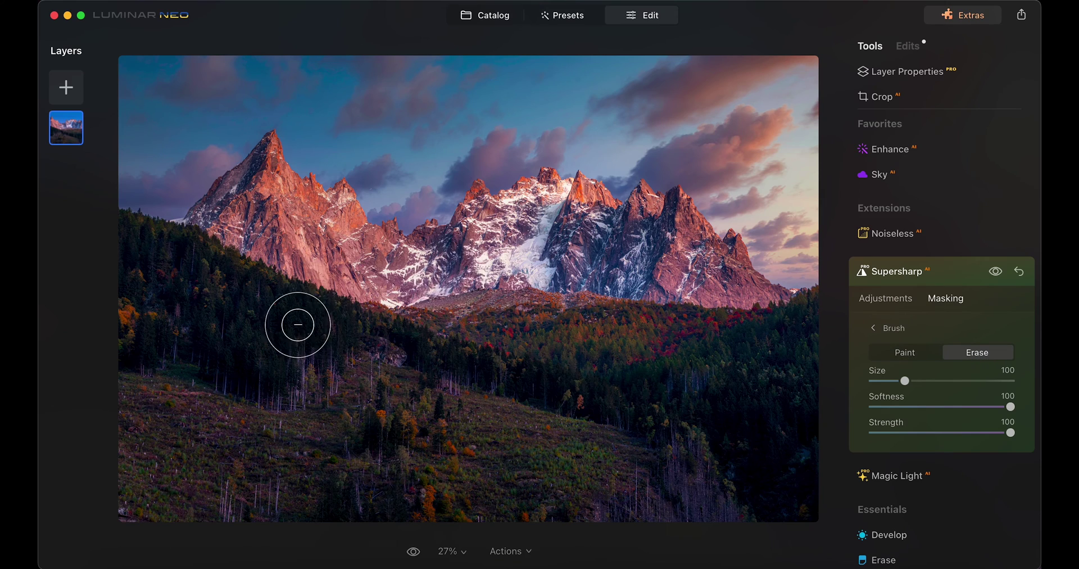
scroll(289, 322, "up", 3)
scroll(291, 322, "down", 3)
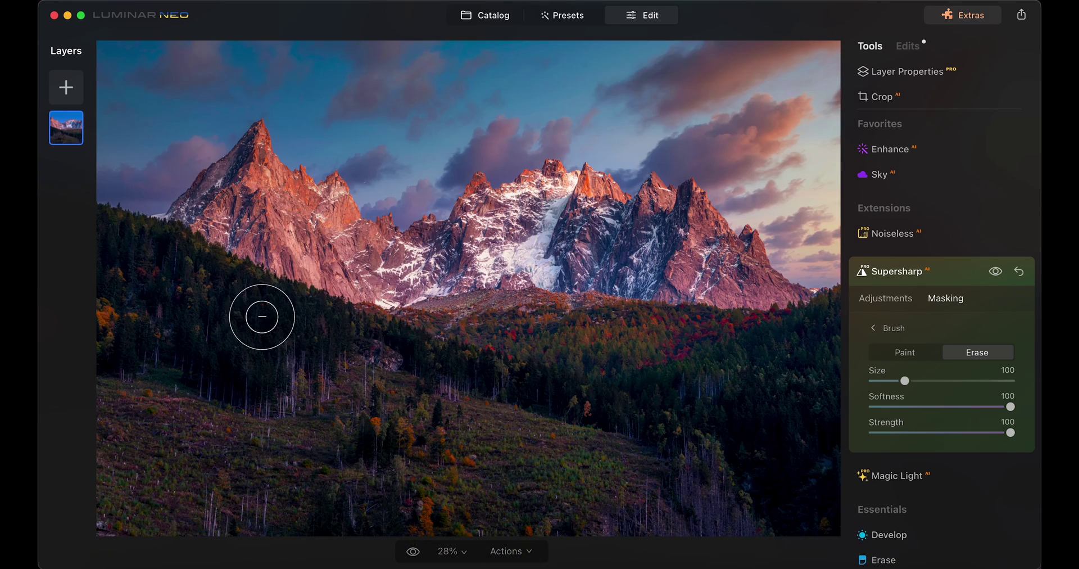
mouse_move(511, 346)
left_mouse_down()
mouse_move(236, 336)
mouse_move(126, 228)
mouse_move(144, 251)
mouse_move(96, 231)
mouse_move(285, 331)
mouse_move(330, 338)
mouse_move(91, 232)
mouse_move(119, 244)
mouse_move(179, 381)
mouse_move(344, 373)
mouse_move(510, 335)
mouse_move(405, 345)
mouse_move(509, 335)
mouse_move(765, 339)
mouse_move(683, 345)
mouse_move(810, 334)
mouse_move(734, 381)
mouse_move(475, 375)
mouse_move(805, 407)
mouse_move(864, 400)
mouse_move(586, 467)
mouse_move(875, 456)
mouse_move(493, 509)
mouse_move(851, 505)
left_mouse_up()
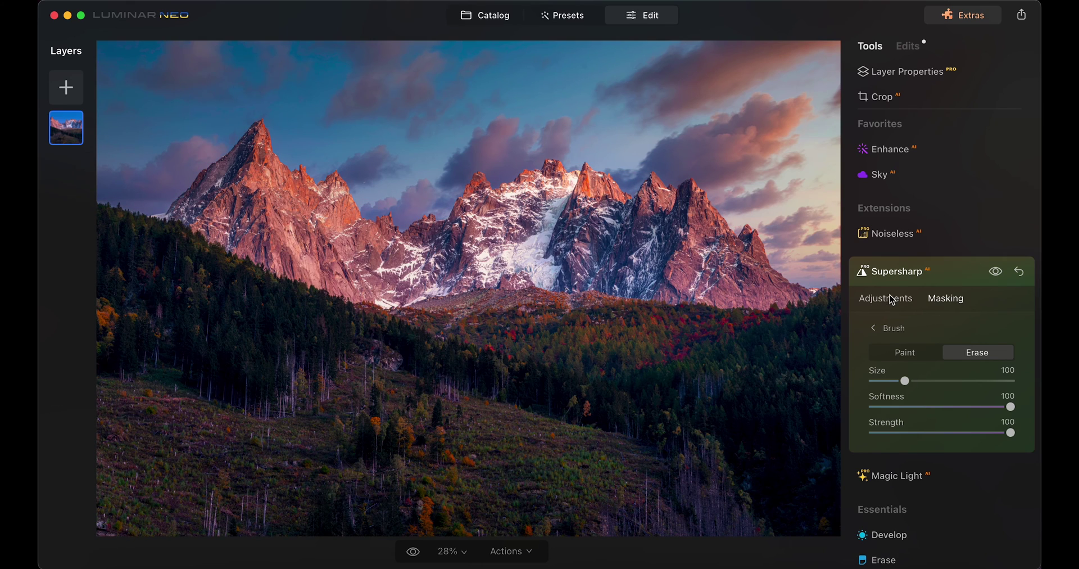
- Zoom in on the snowy mountain face and hide the Supersharp effect to compare
scroll(534, 234, "up", 5)
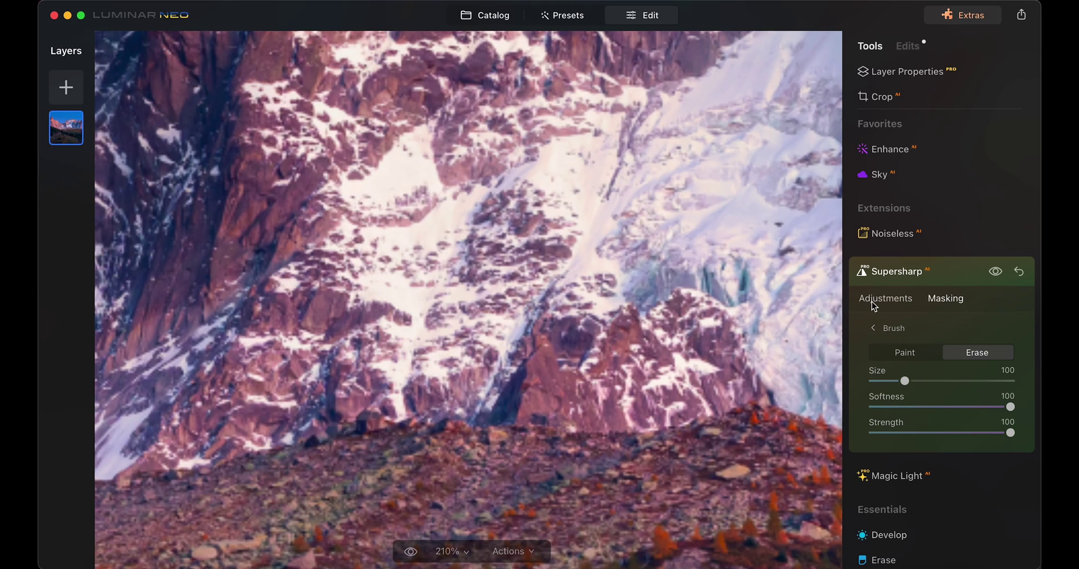
key("super+minus")
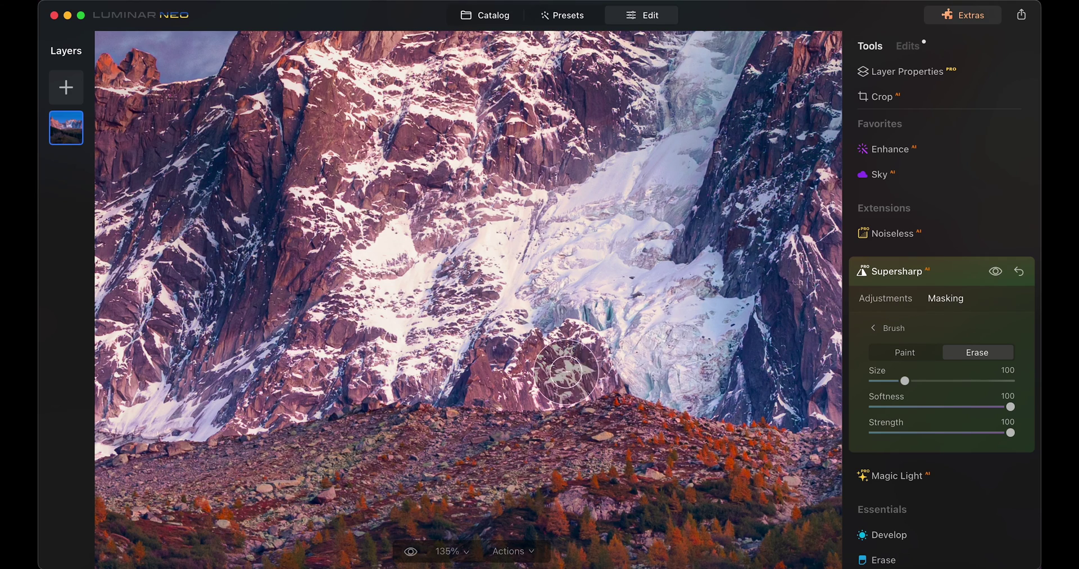
scroll(563, 376, "up", 5)
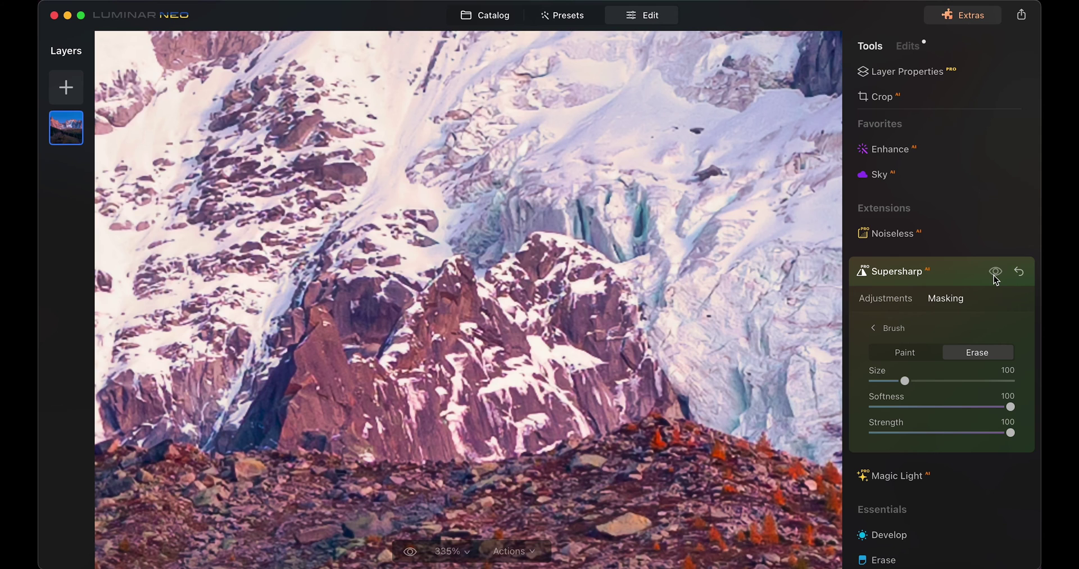
left_click(995, 272)
- Re-enable Supersharp, then run a 2x Upscale on the mountain photo
left_click(996, 277)
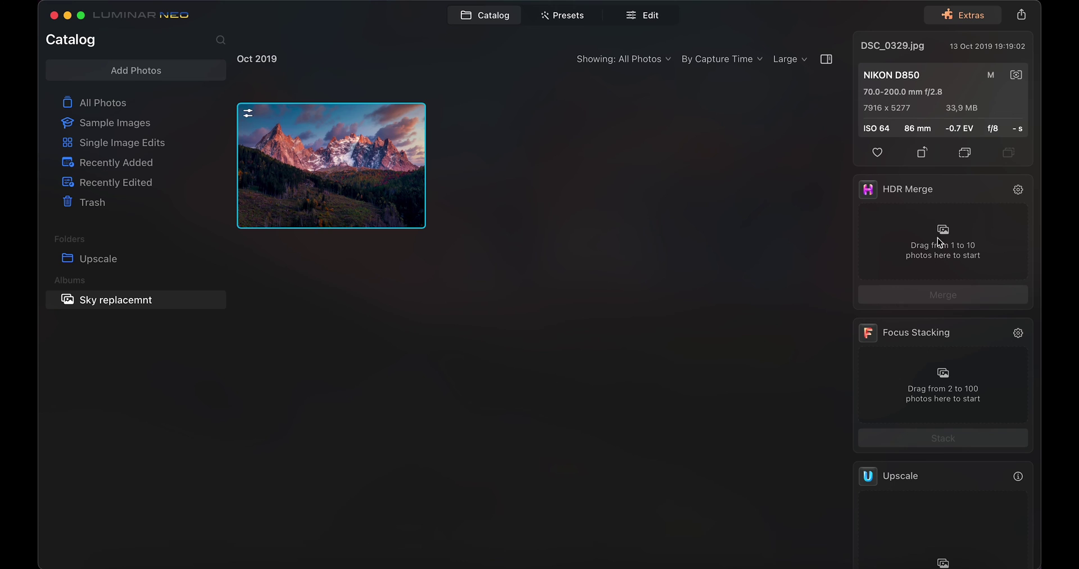
scroll(942, 251, "down", 5)
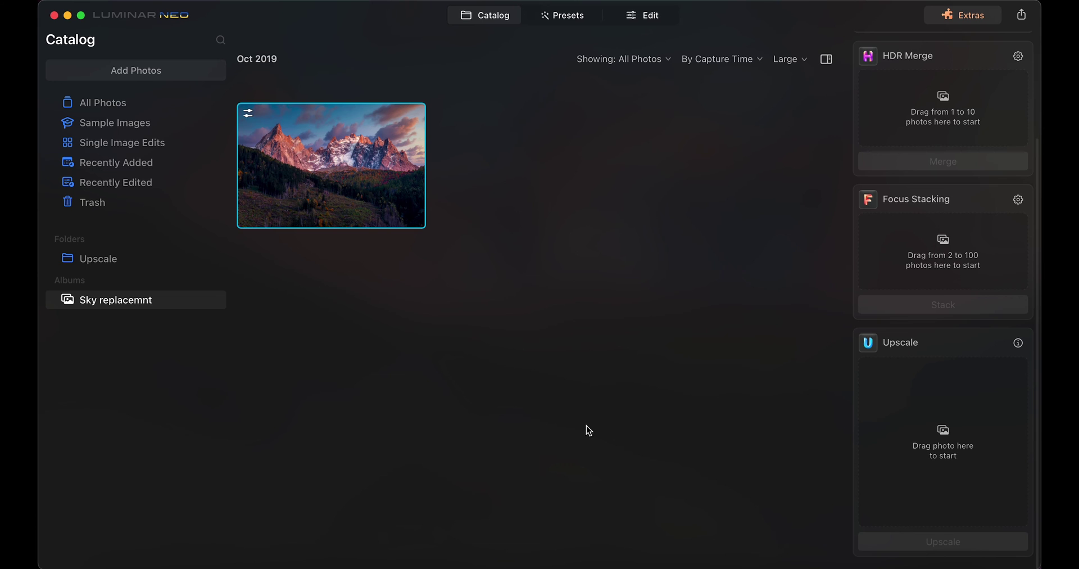
left_click_drag(330, 194, 943, 456)
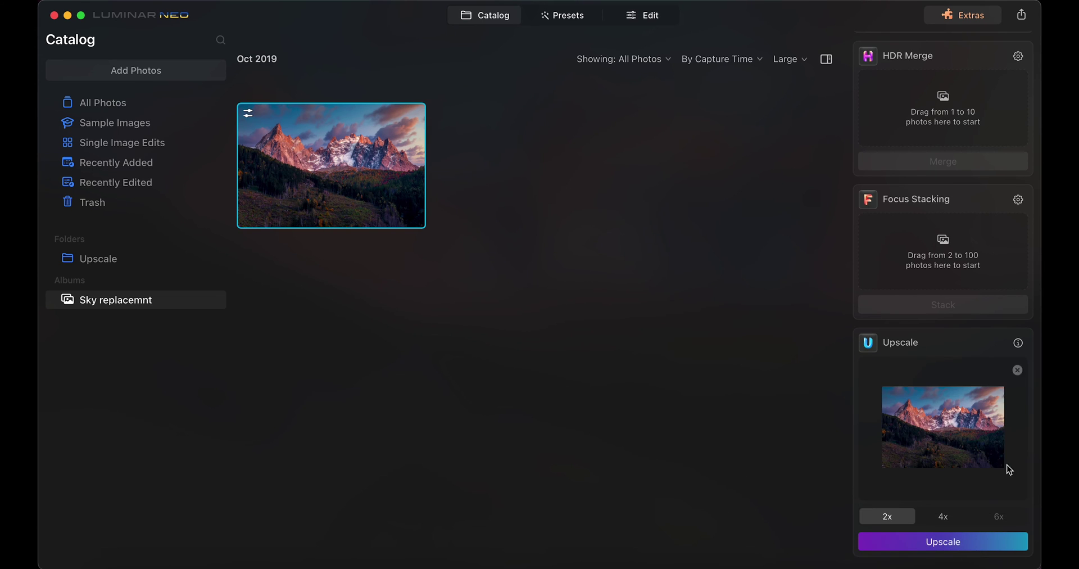
left_click(961, 515)
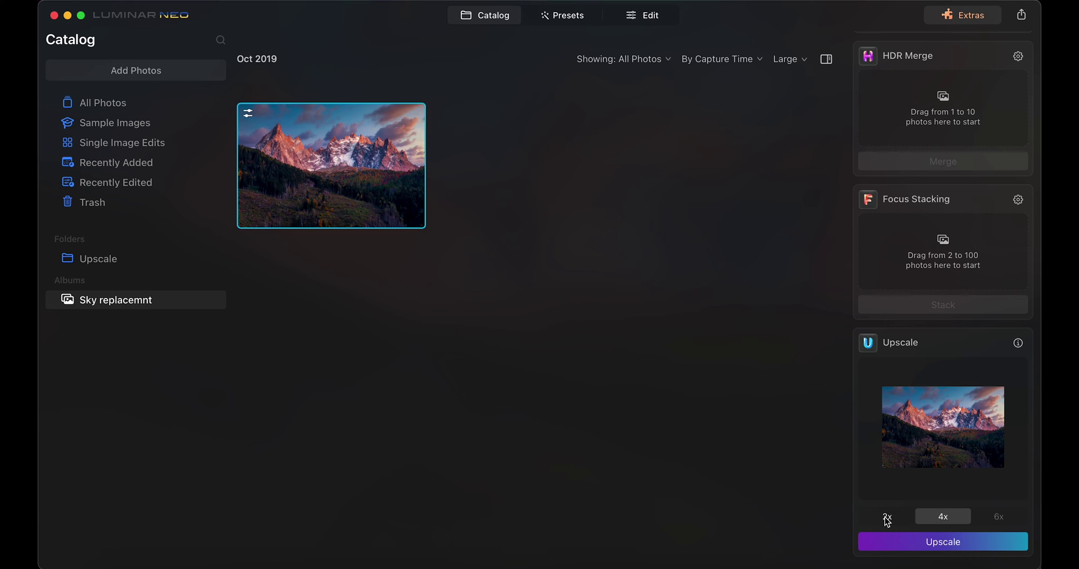
left_click(886, 518)
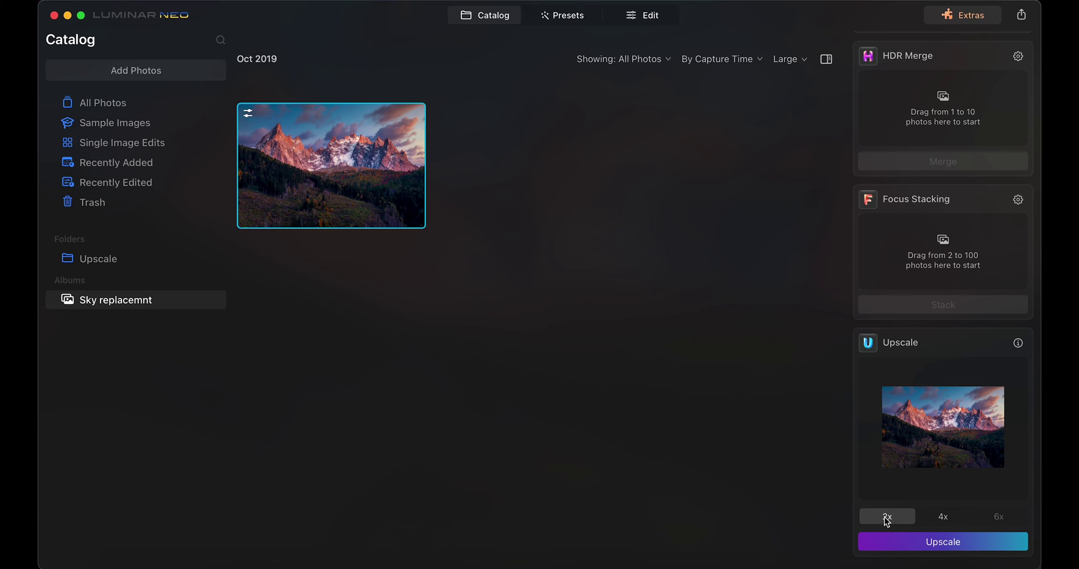
left_click(944, 543)
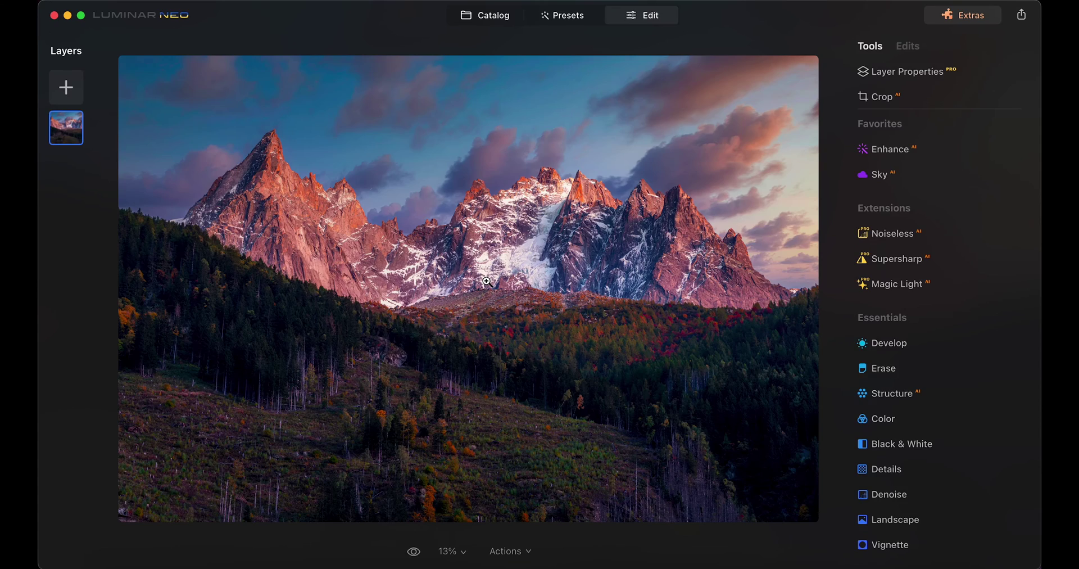
- Zoom into the upscaled photo's snowy peaks to inspect rock and snow detail
scroll(487, 281, "up", 3)
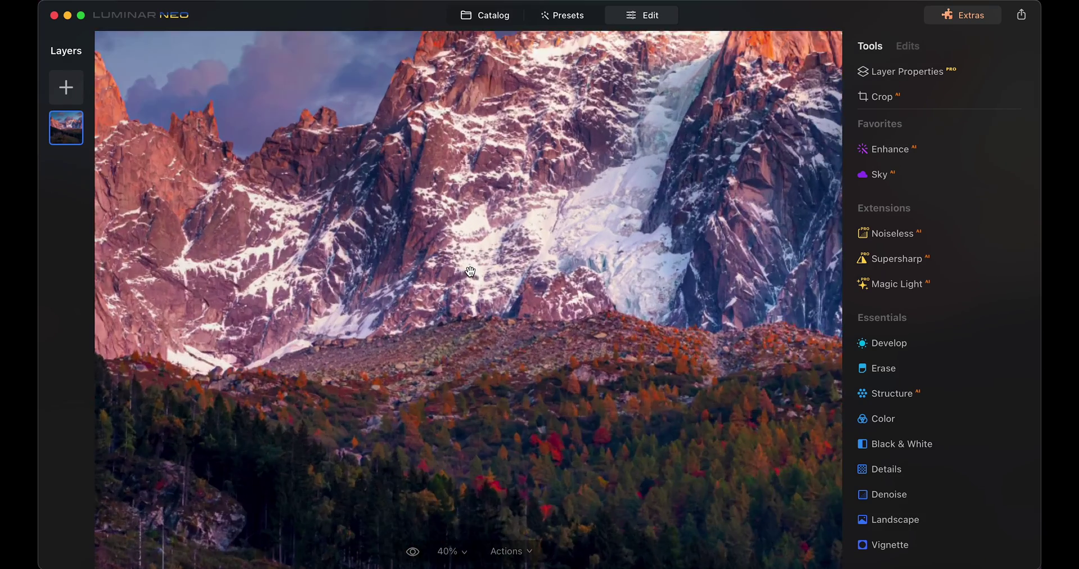
scroll(413, 309, "up", 3)
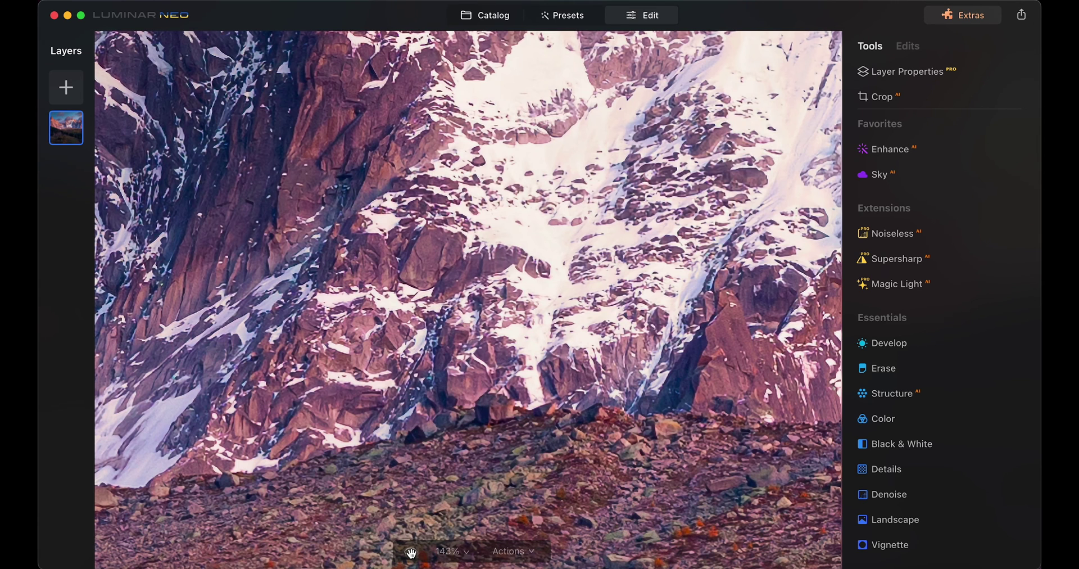
- Review the applied edits and raise the Landscape Dehaze to 36
key("super+0")
left_click(907, 47)
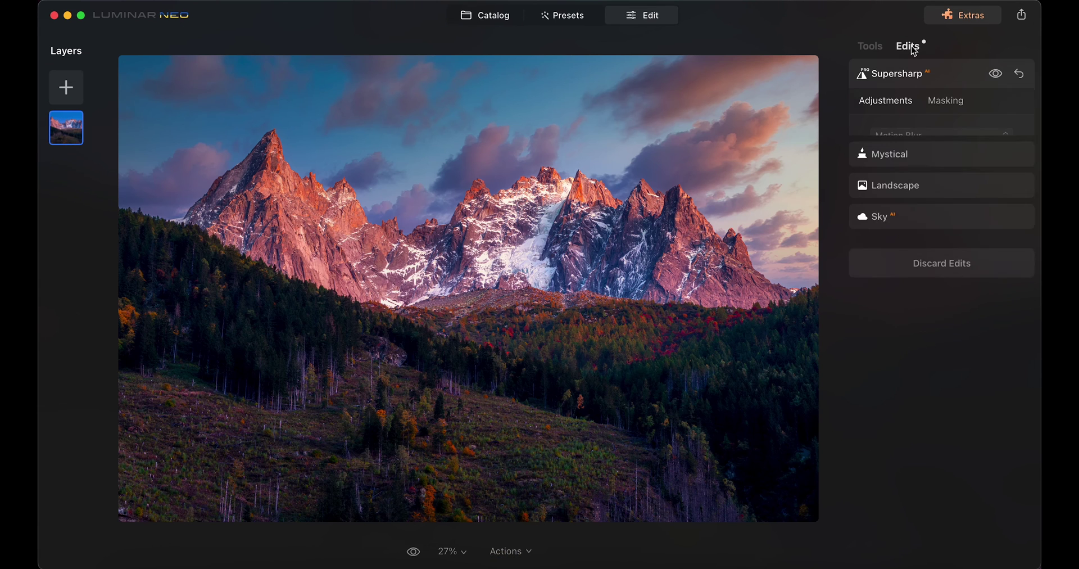
left_click(904, 76)
left_click(896, 105)
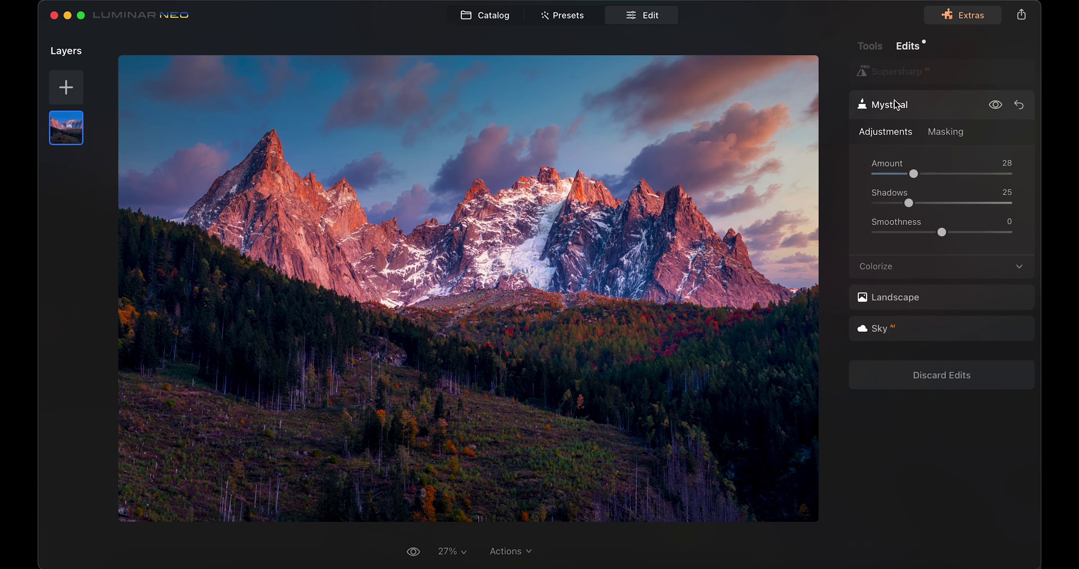
left_click(895, 107)
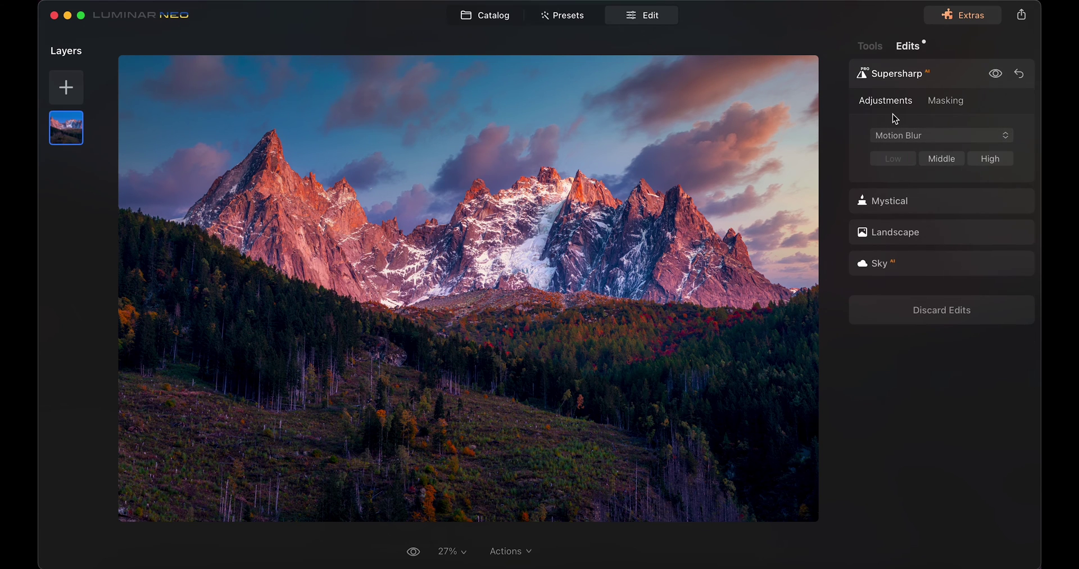
left_click(892, 74)
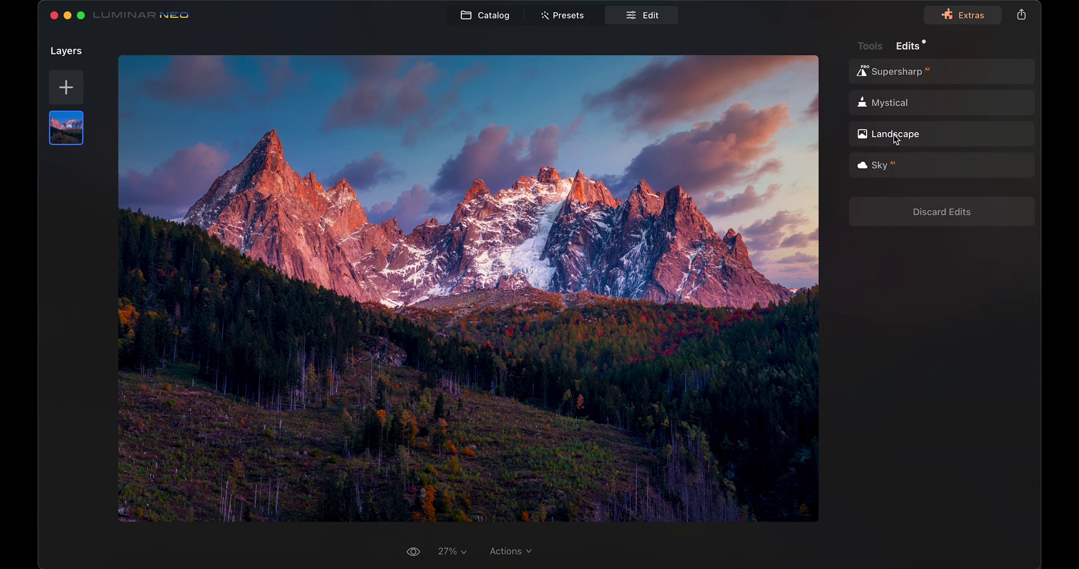
left_click(895, 140)
left_click_drag(888, 206, 928, 211)
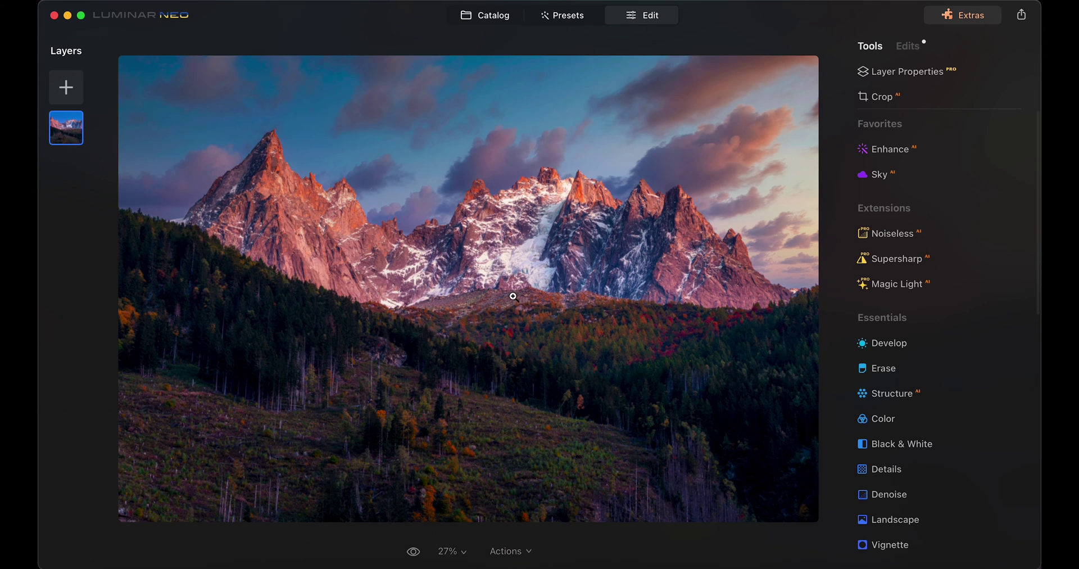
- Compare the replaced cloudy sky against the original plain blue sky several times
left_click(413, 552)
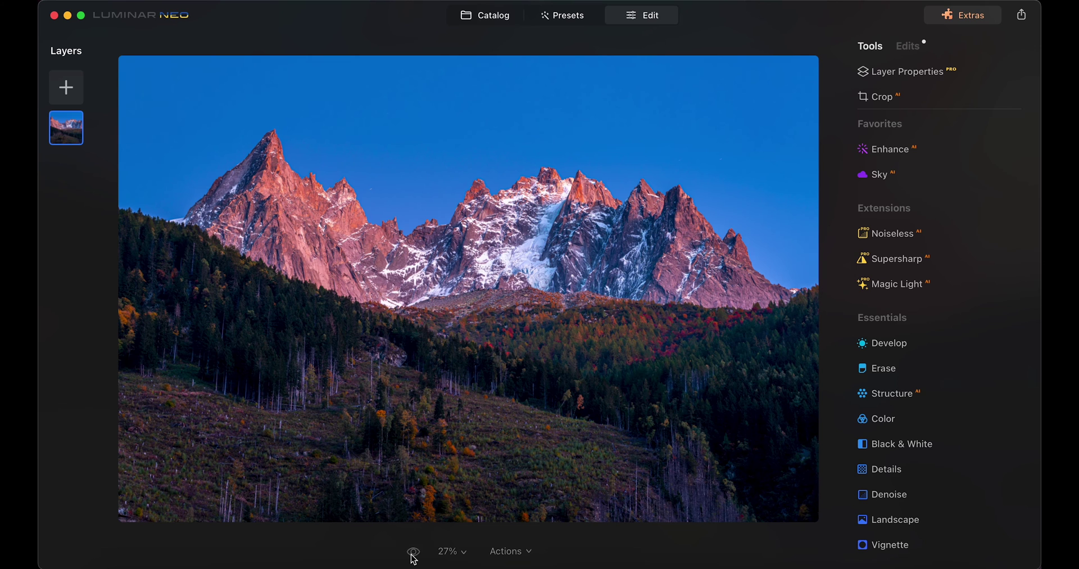
left_click(413, 554)
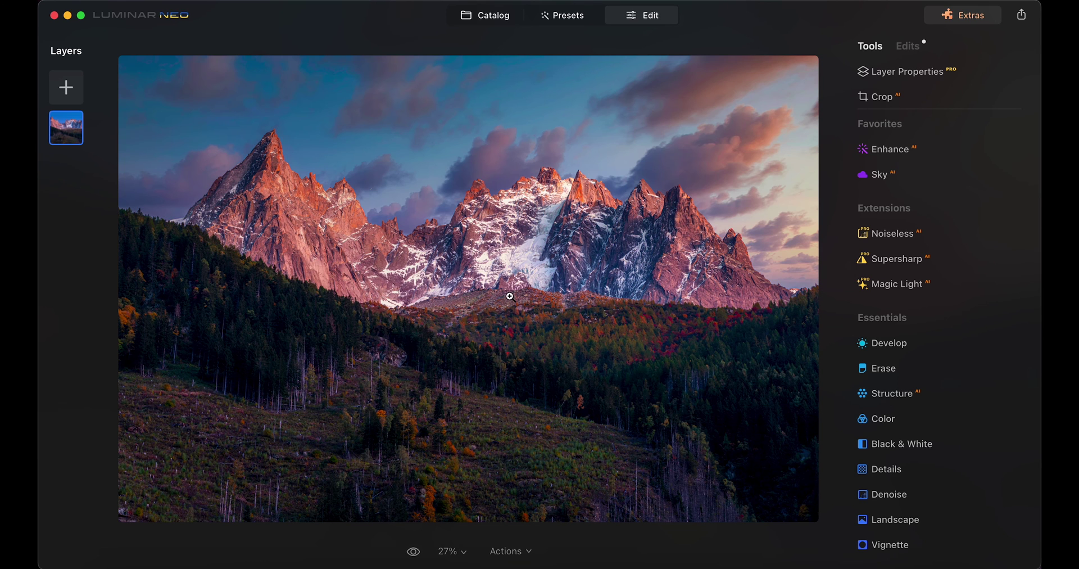
left_click(413, 554)
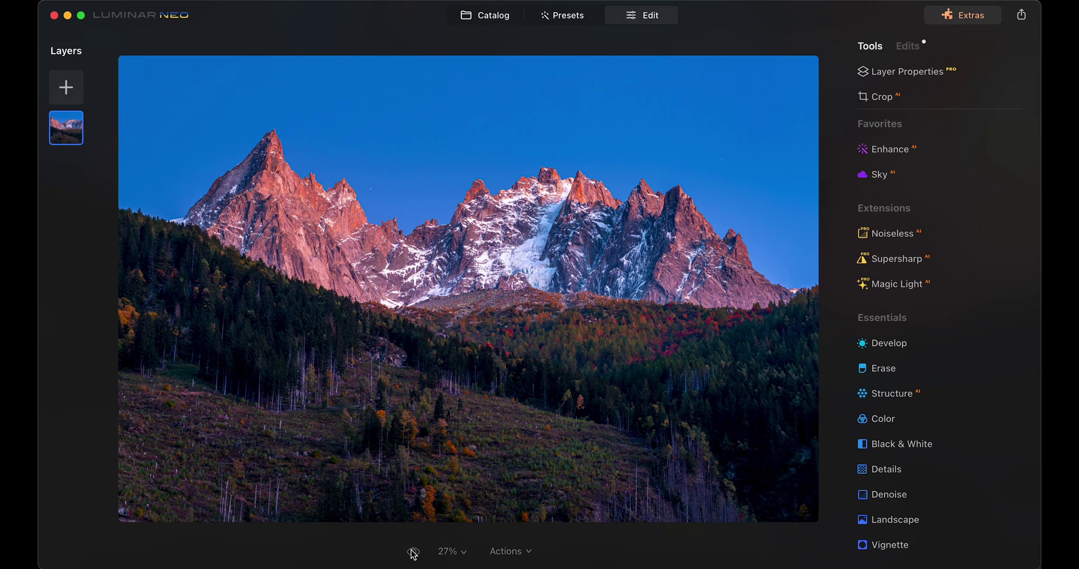
left_click(413, 554)
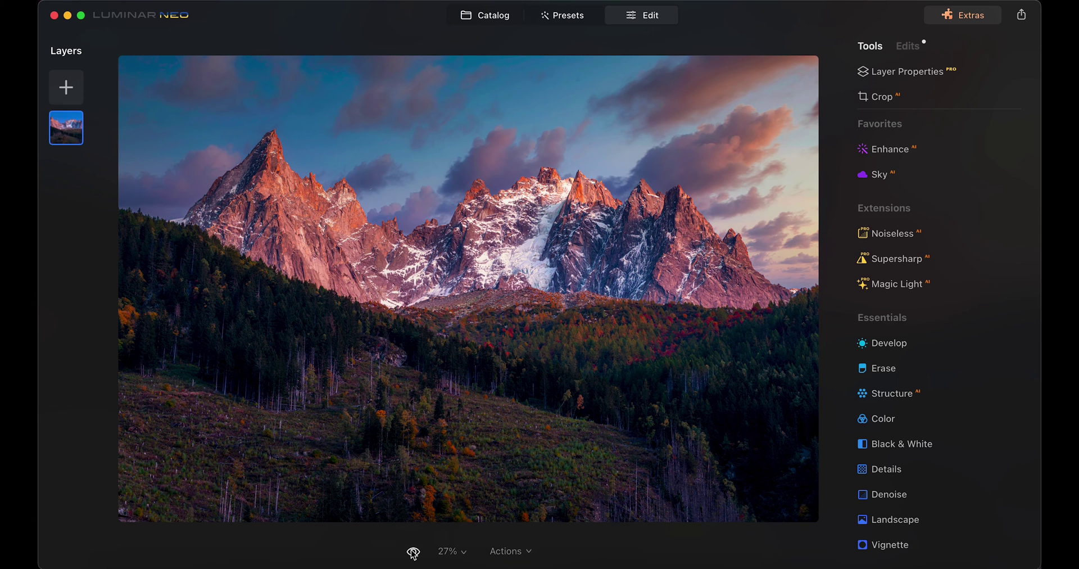
left_click(413, 553)
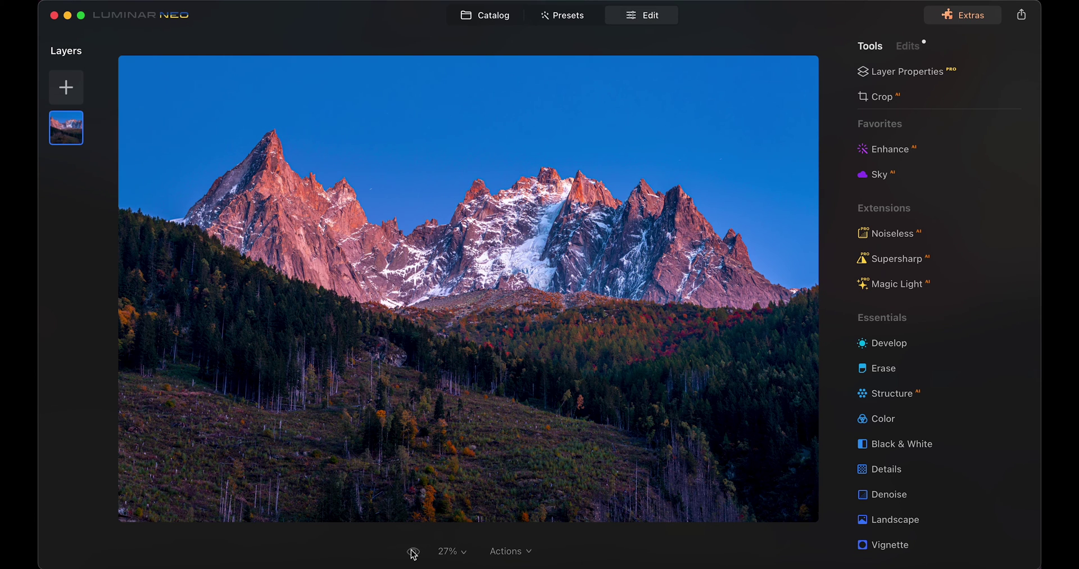
left_click(413, 553)
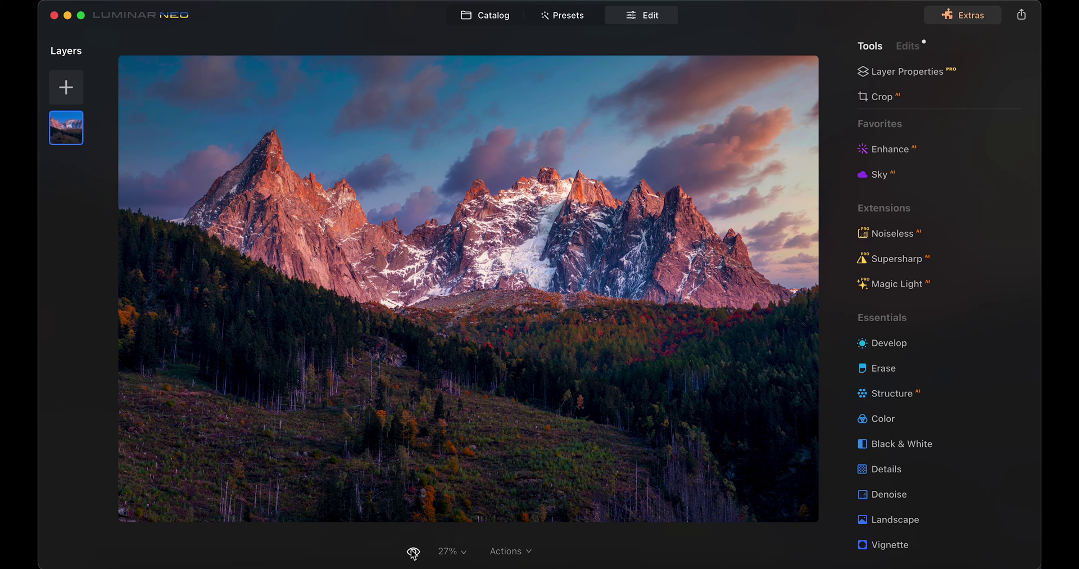
left_click(412, 553)
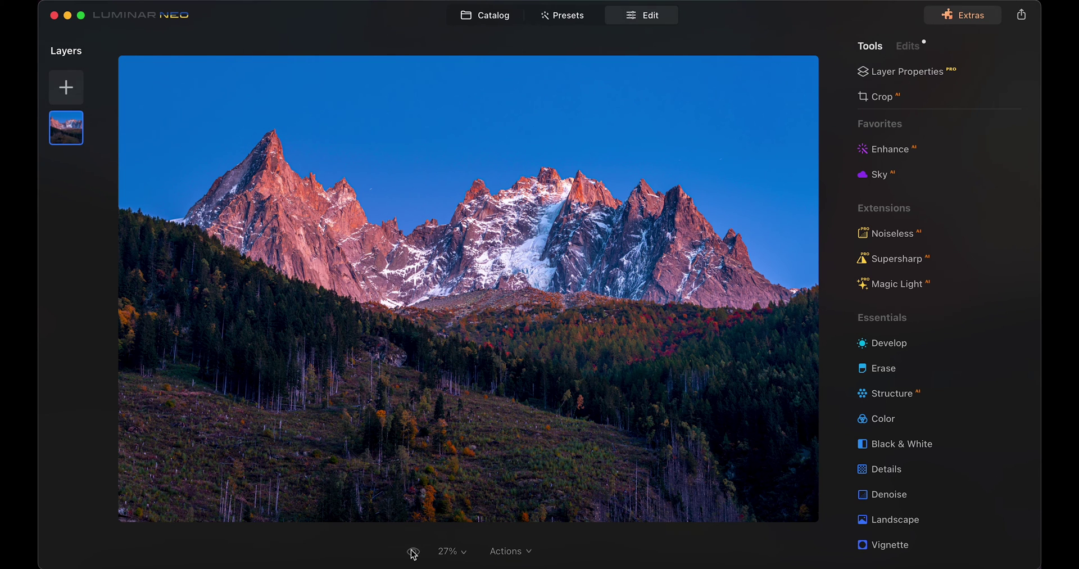
left_click(413, 553)
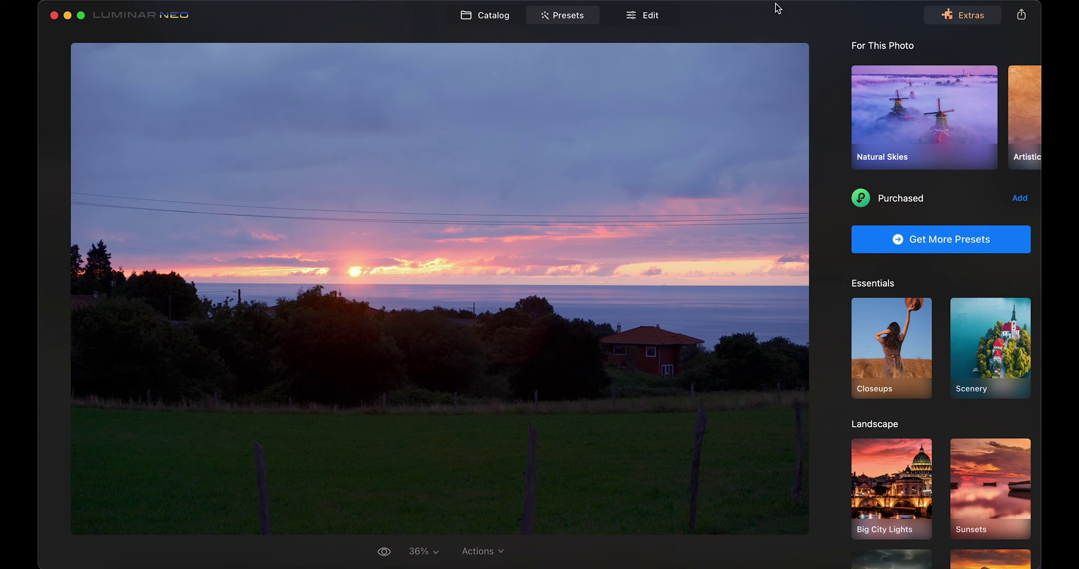
- In Enhance AI, set Accent to 25 and Sky Enhancer to 66 on the sunset photo
left_click(667, 15)
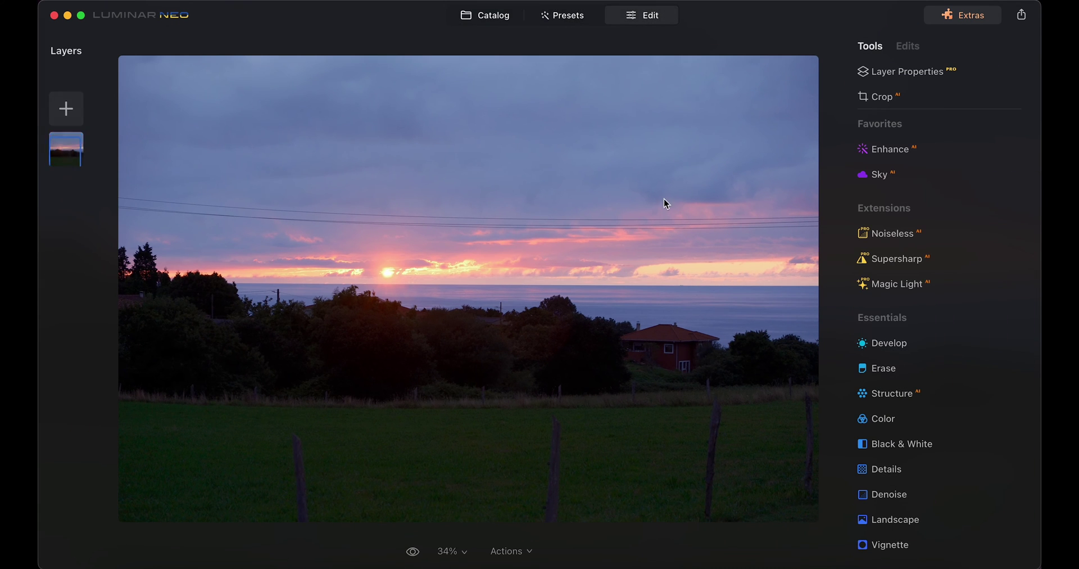
left_click(890, 148)
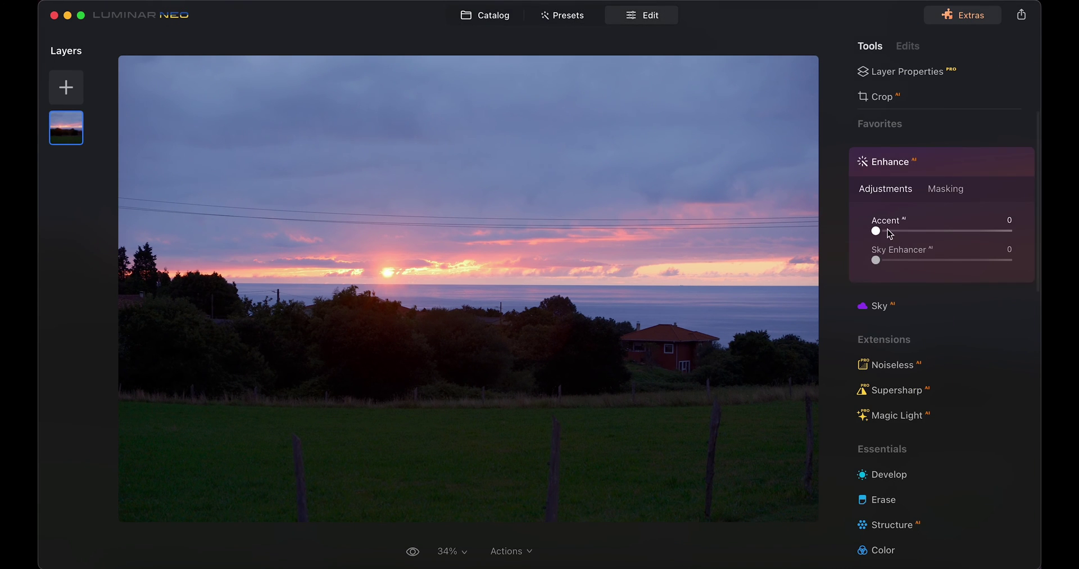
left_click_drag(877, 232, 1034, 229)
left_click(911, 229)
left_click_drag(876, 260, 936, 256)
left_click(896, 171)
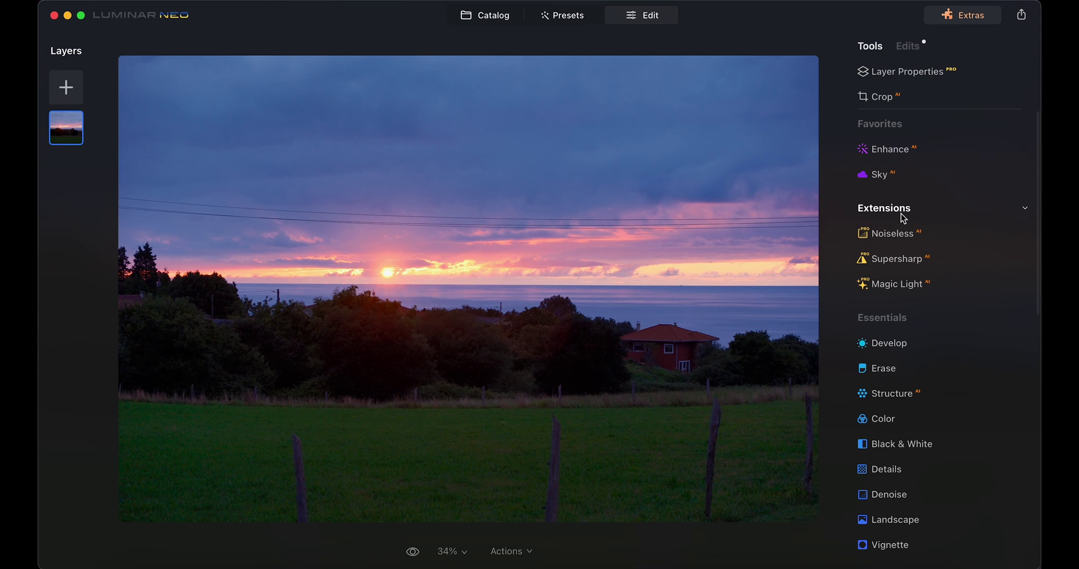
- Zoom in and pan across the enhanced sky, then fit the whole photo
scroll(811, 90, "up", 5)
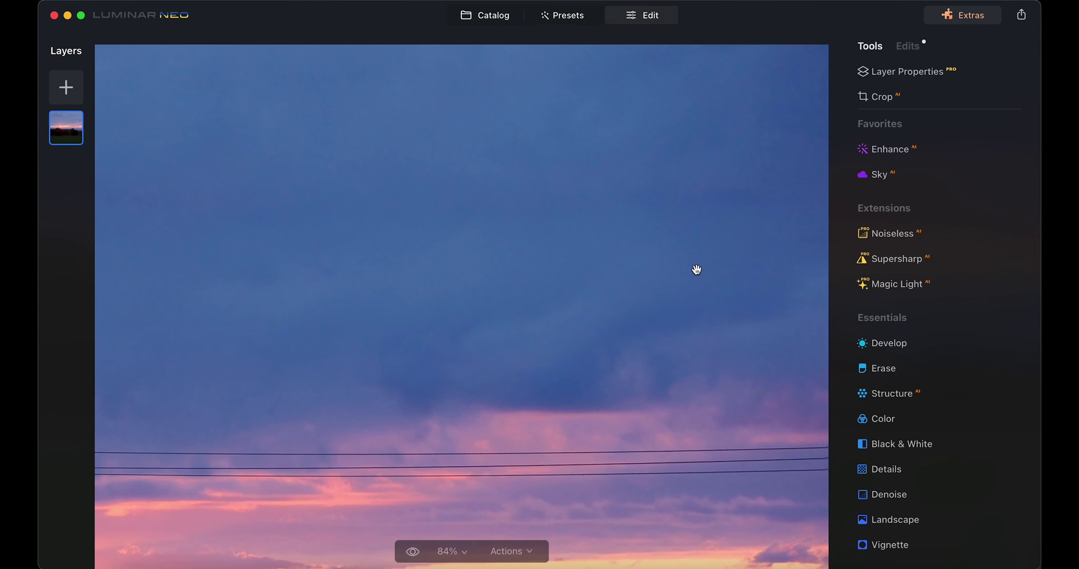
scroll(776, 111, "up", 4)
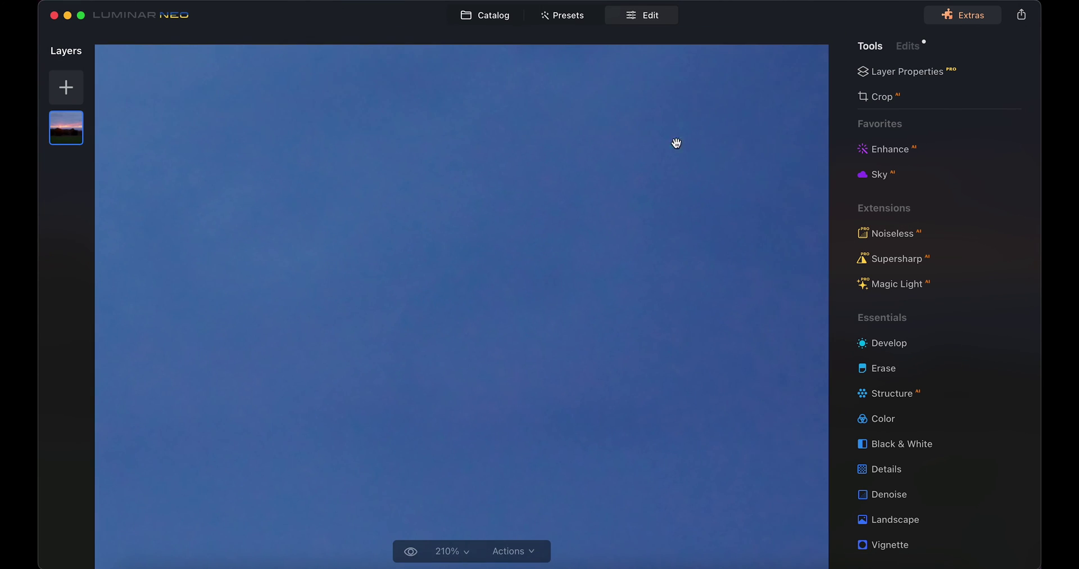
left_click(675, 140)
left_click(113, 79)
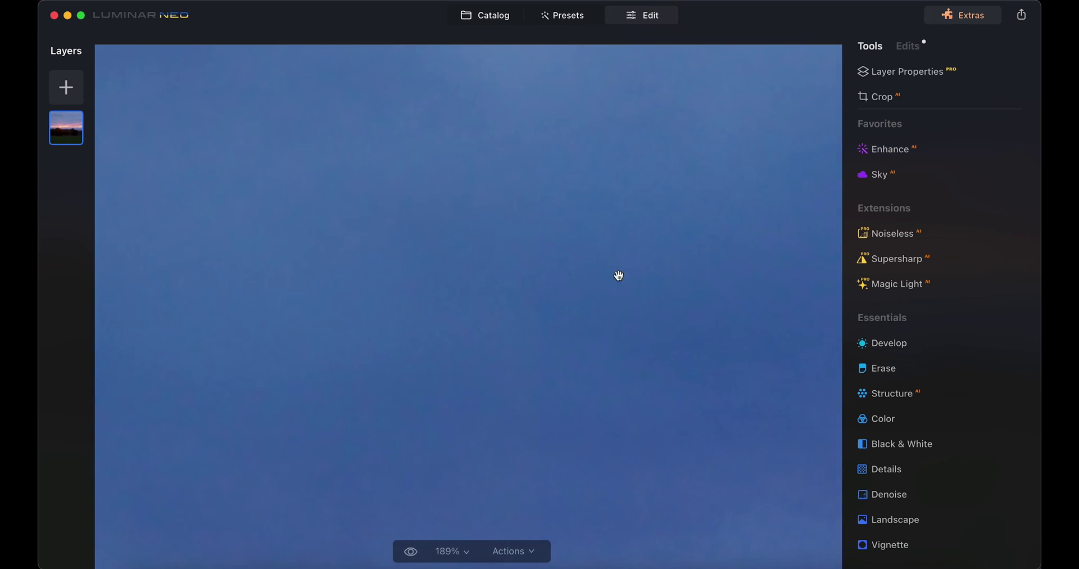
left_click_drag(621, 277, 621, 169)
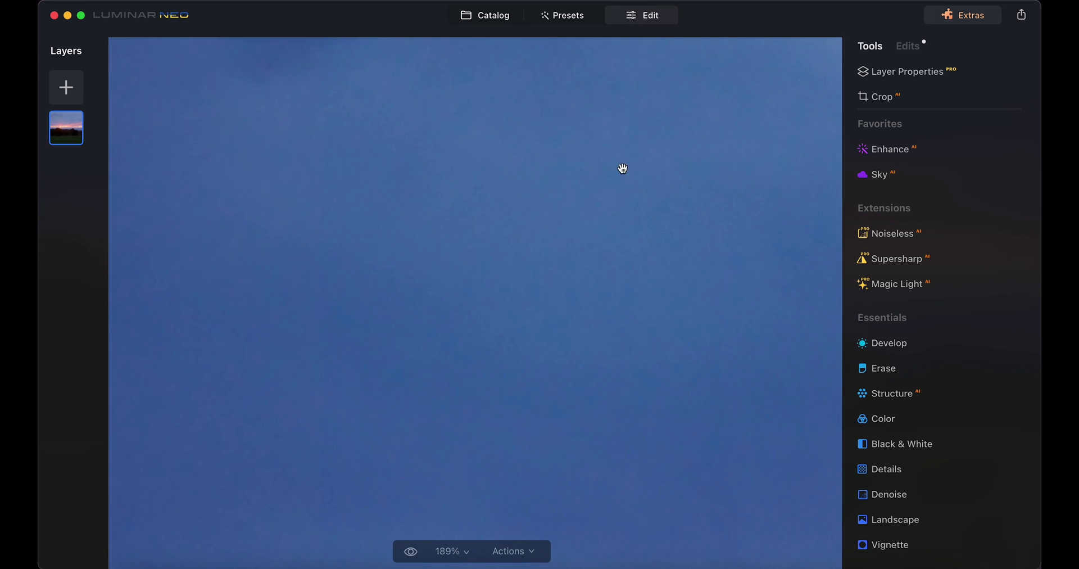
left_click(292, 127)
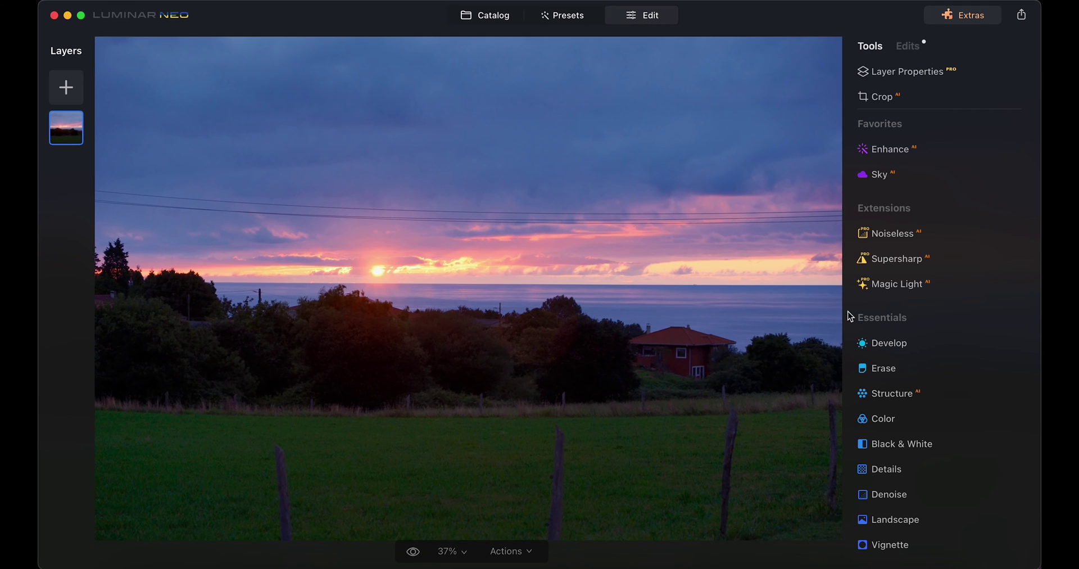
scroll(911, 328, "down", 3)
- Use Erase's Remove Powerlines to clear the power lines from the sunset sky
left_click(885, 298)
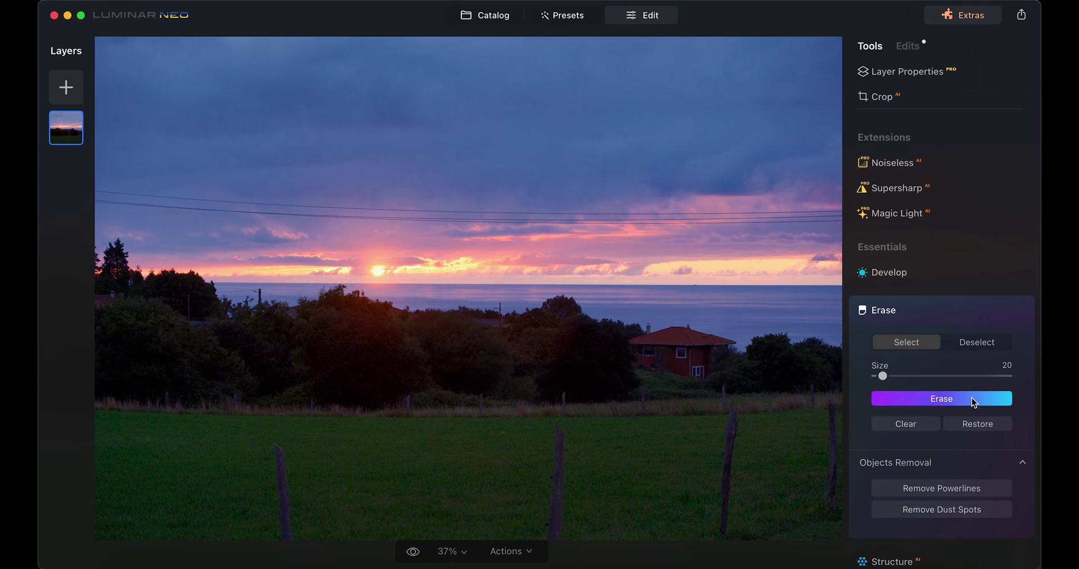
left_click(934, 489)
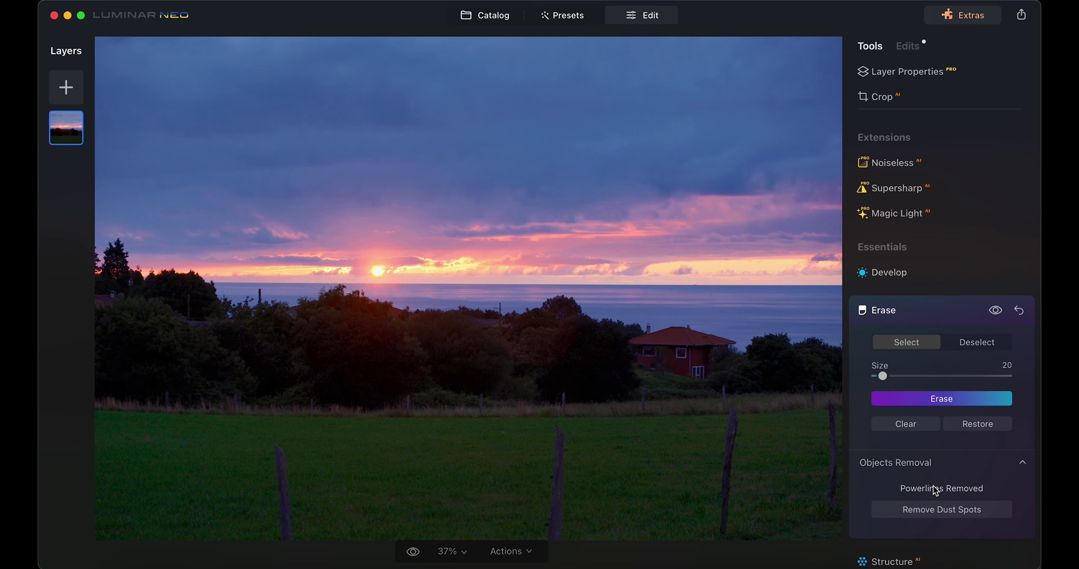
scroll(433, 234, "up", 3)
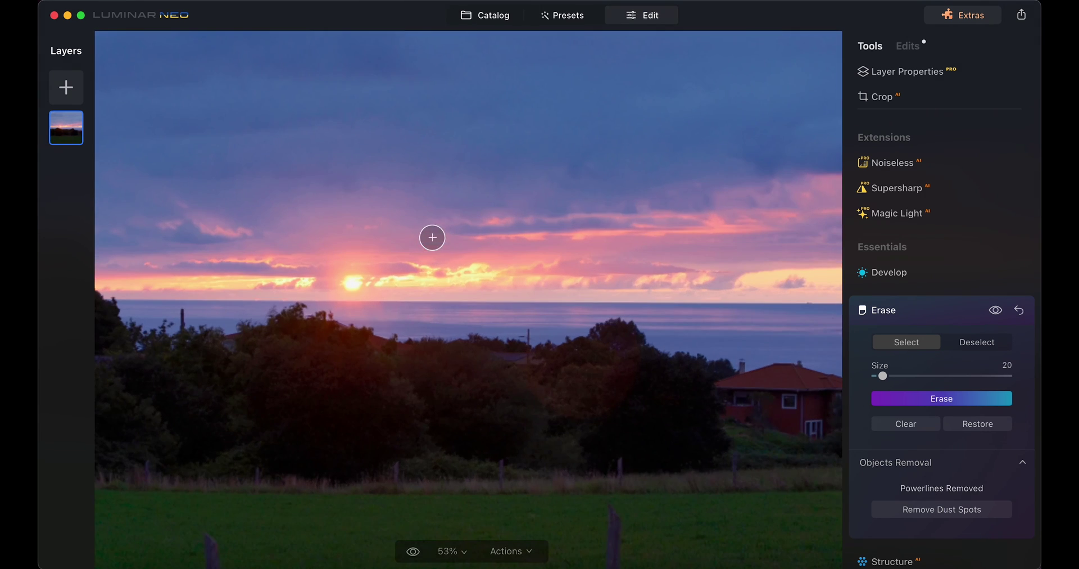
scroll(422, 222, "up", 1)
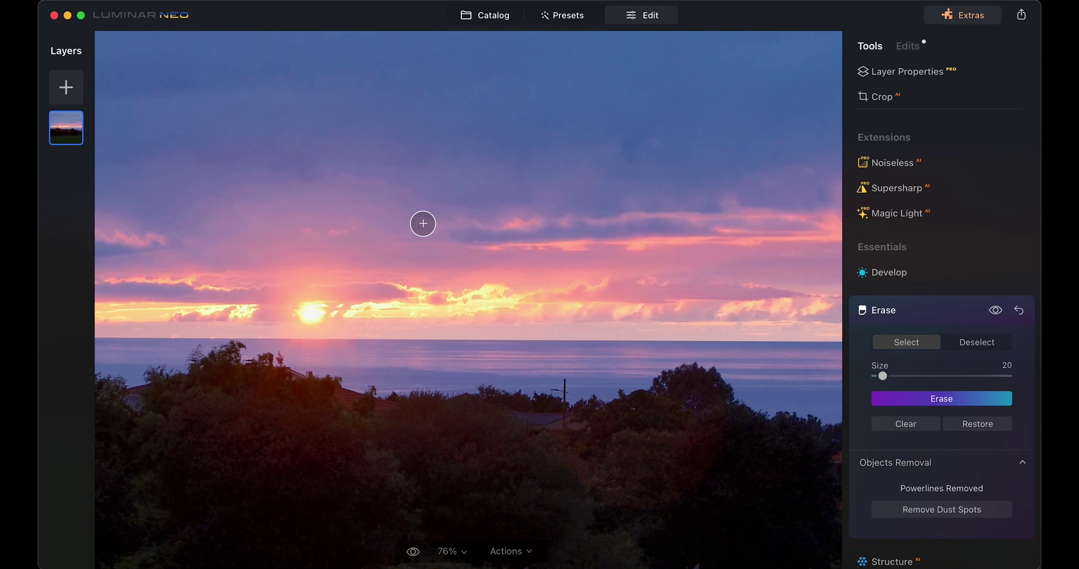
scroll(423, 223, "down", 5)
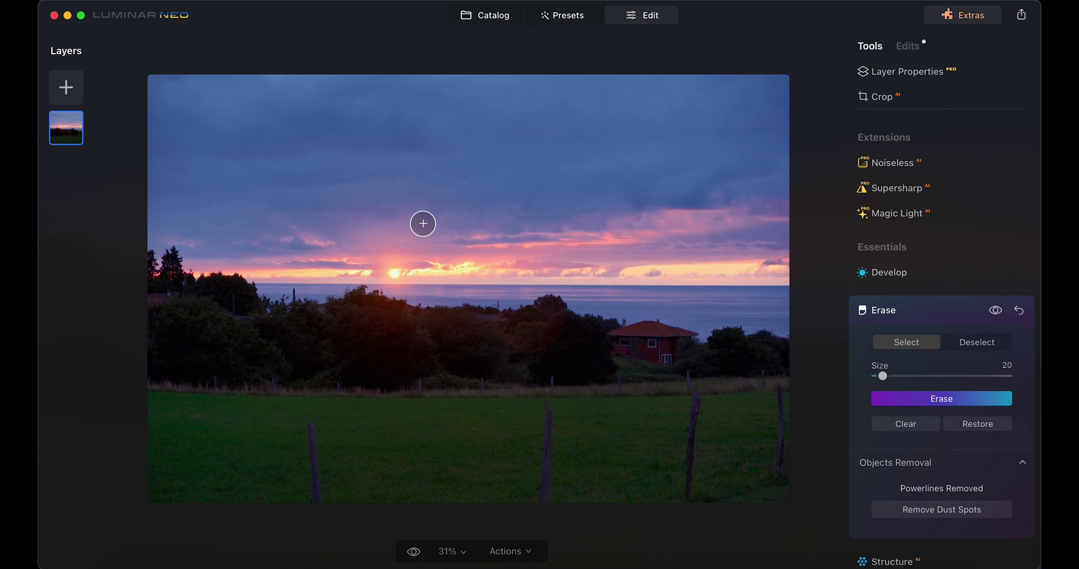
- Compare the result with and without the power-line removal several times
left_click(997, 311)
left_click(998, 311)
left_click(998, 312)
left_click(998, 311)
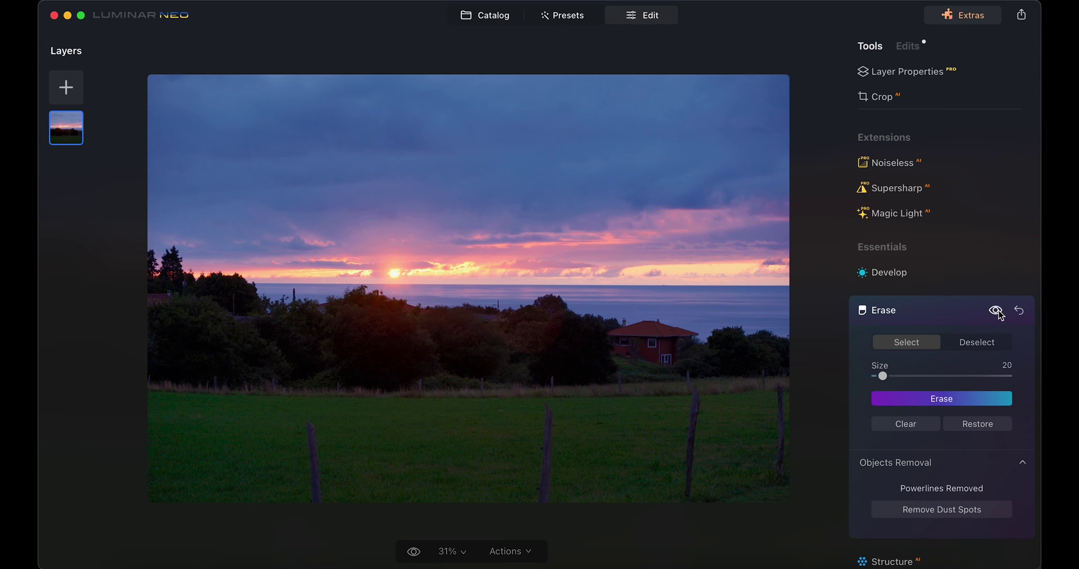
left_click(995, 311)
left_click(996, 311)
left_click(996, 311)
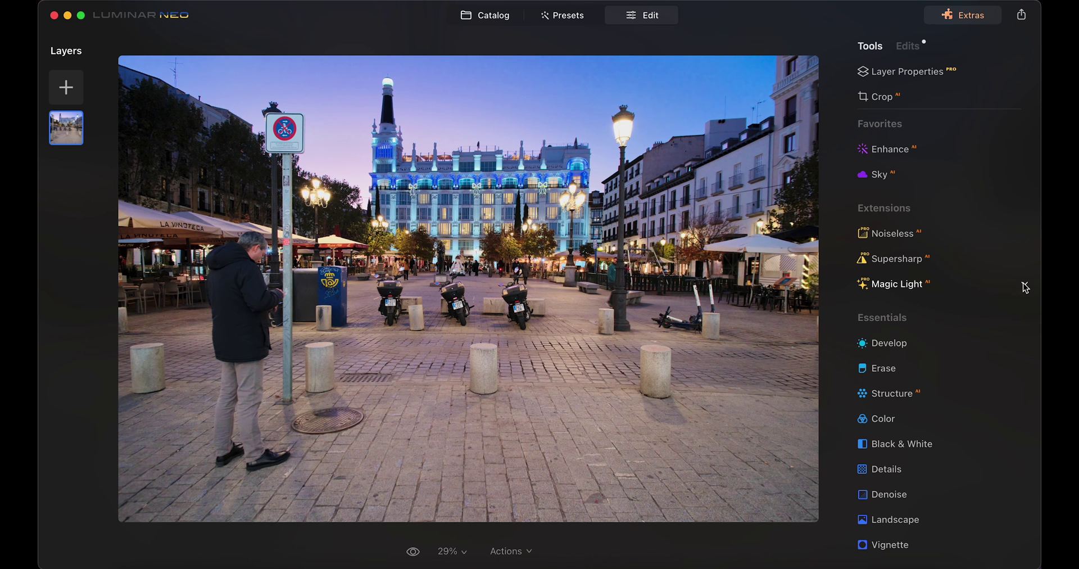
- Set Magic Light to Intensity 66, Size 38, 10 beams and Glow 49 on the city lamps
left_click(1024, 286)
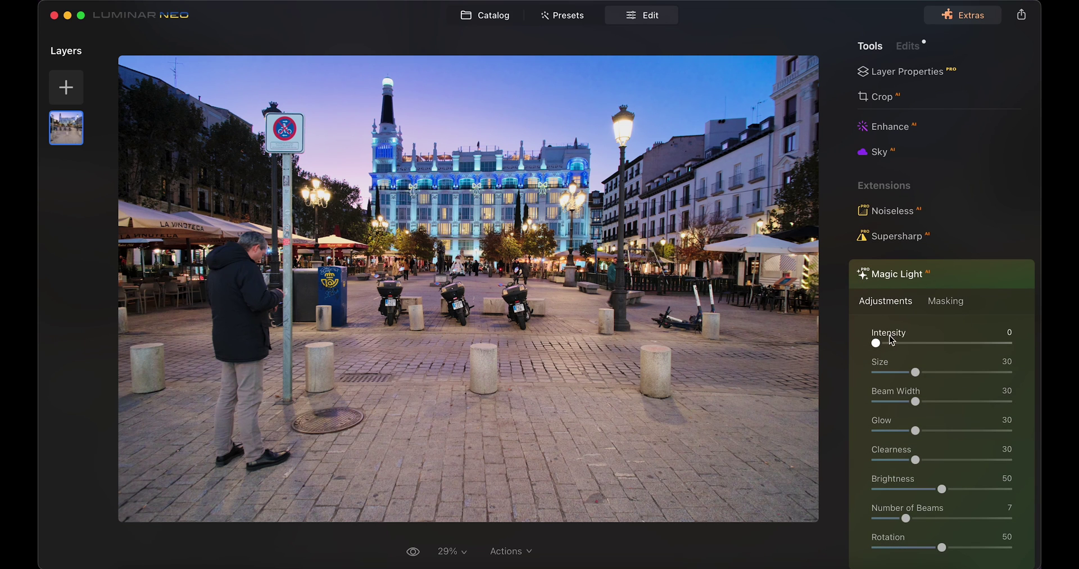
left_click_drag(877, 344, 975, 344)
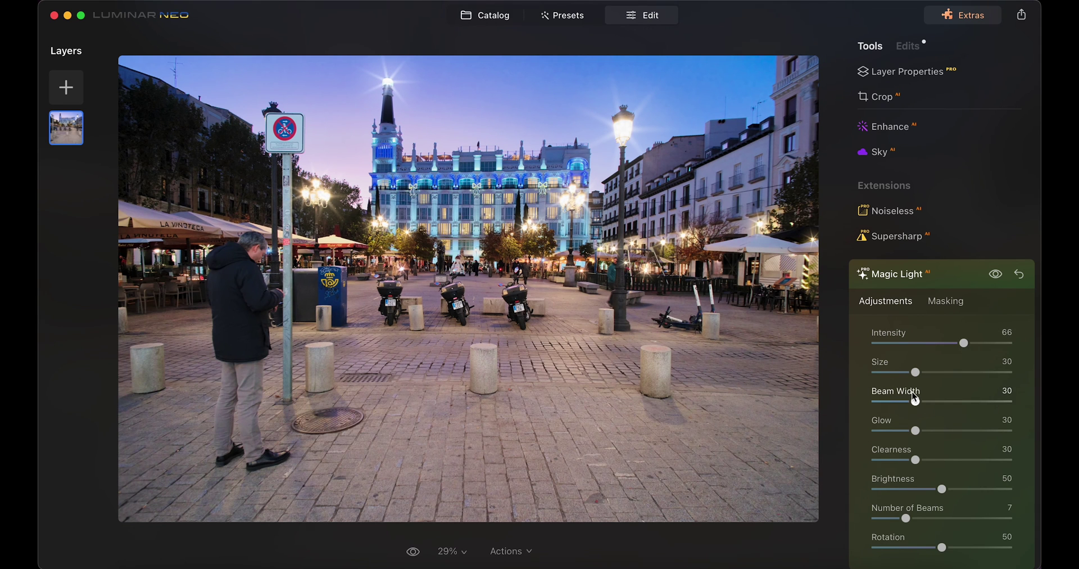
mouse_move(916, 373)
left_mouse_down()
mouse_move(963, 373)
mouse_move(926, 375)
left_mouse_up()
left_click(924, 372)
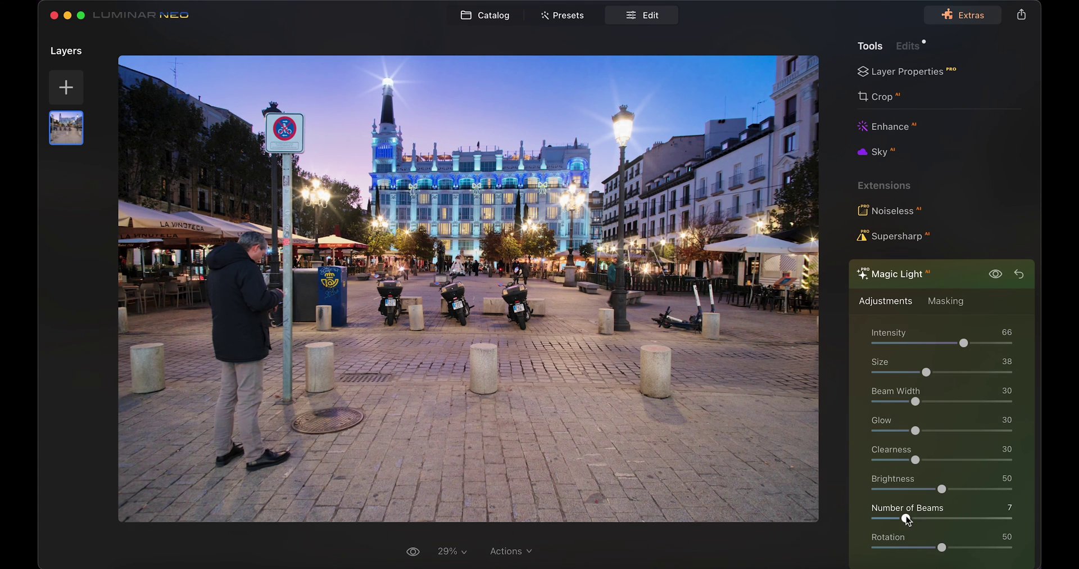
left_click_drag(905, 518, 941, 490)
left_click_drag(914, 430, 942, 440)
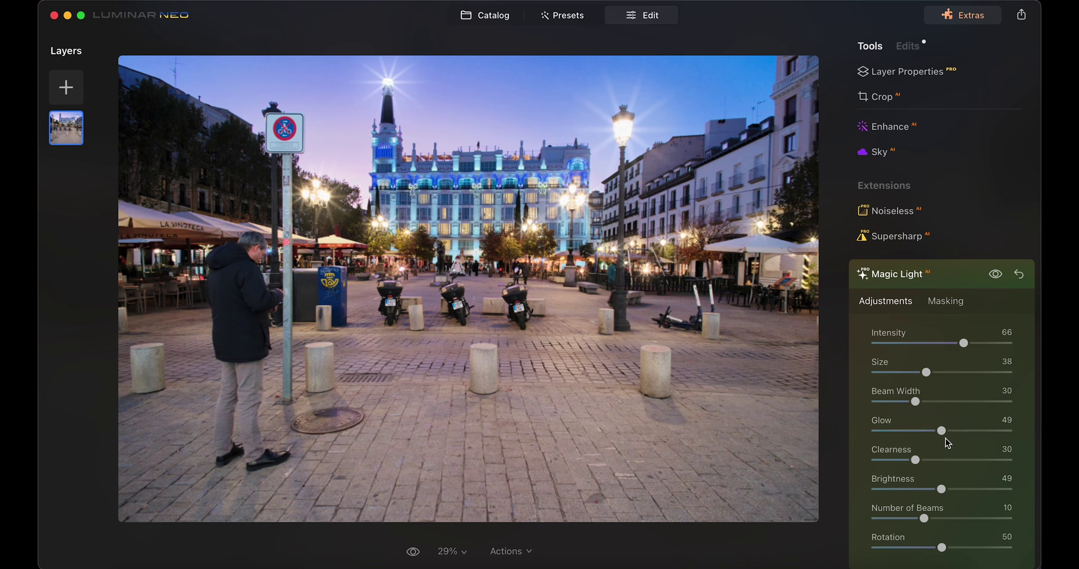
mouse_move(917, 402)
left_mouse_down()
mouse_move(966, 402)
mouse_move(847, 402)
mouse_move(898, 406)
left_mouse_up()
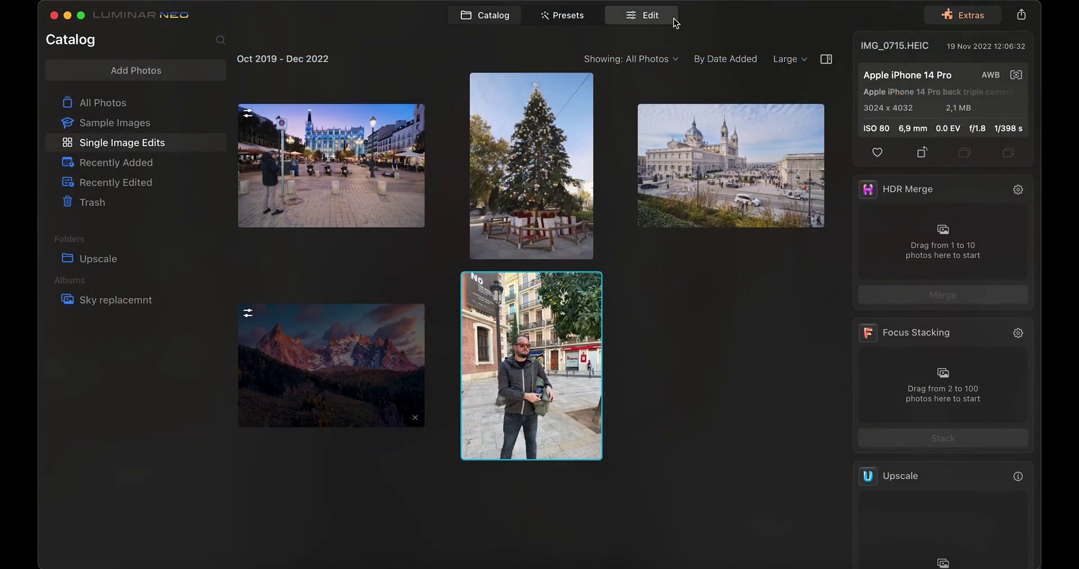
- Open the street portrait and set Portrait Bokeh Amount to 23
left_click(673, 20)
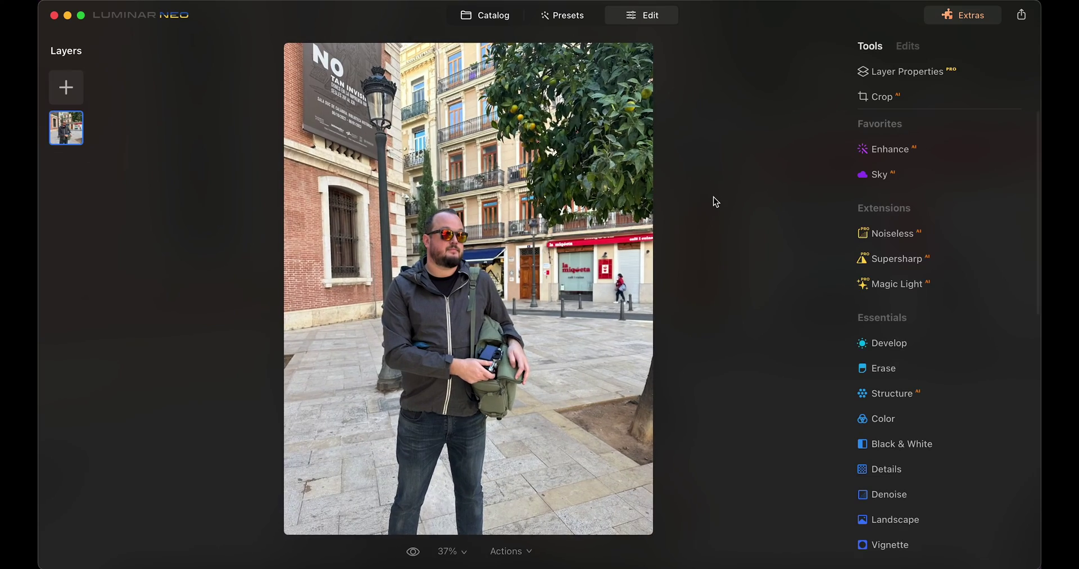
scroll(450, 194, "up", 5)
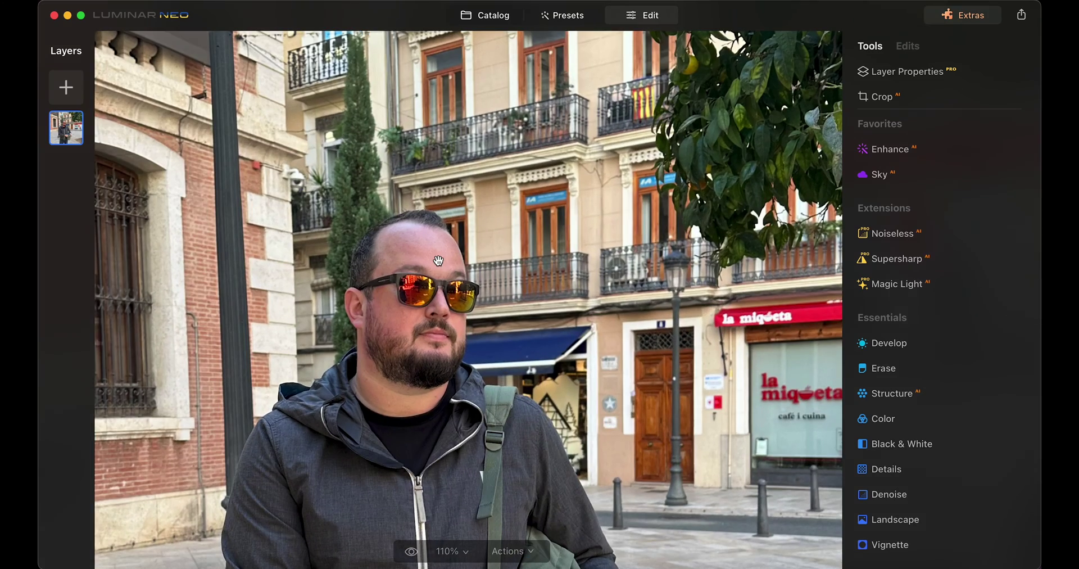
scroll(438, 260, "down", 5)
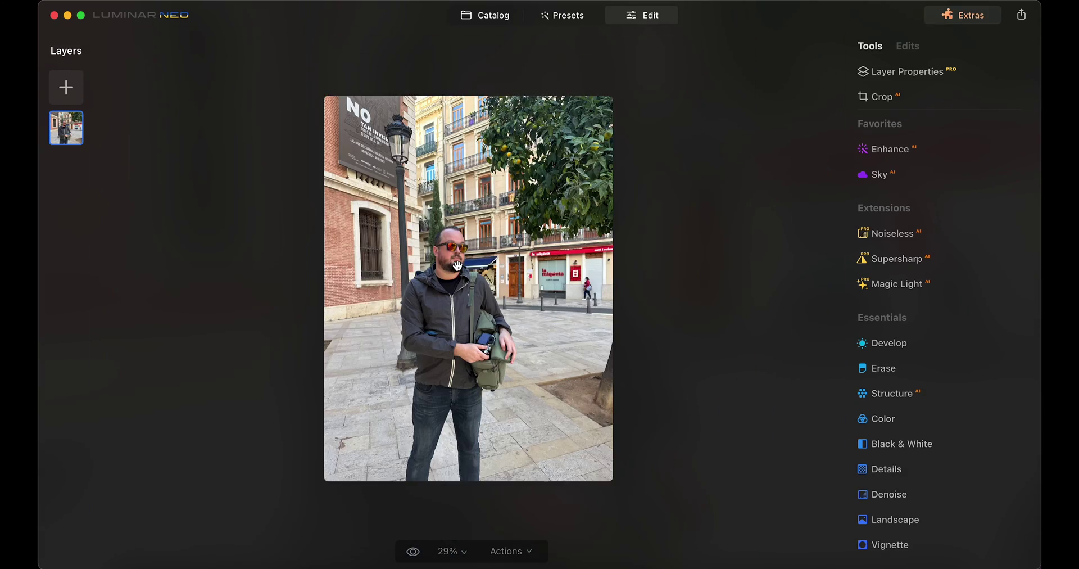
scroll(458, 265, "up", 1)
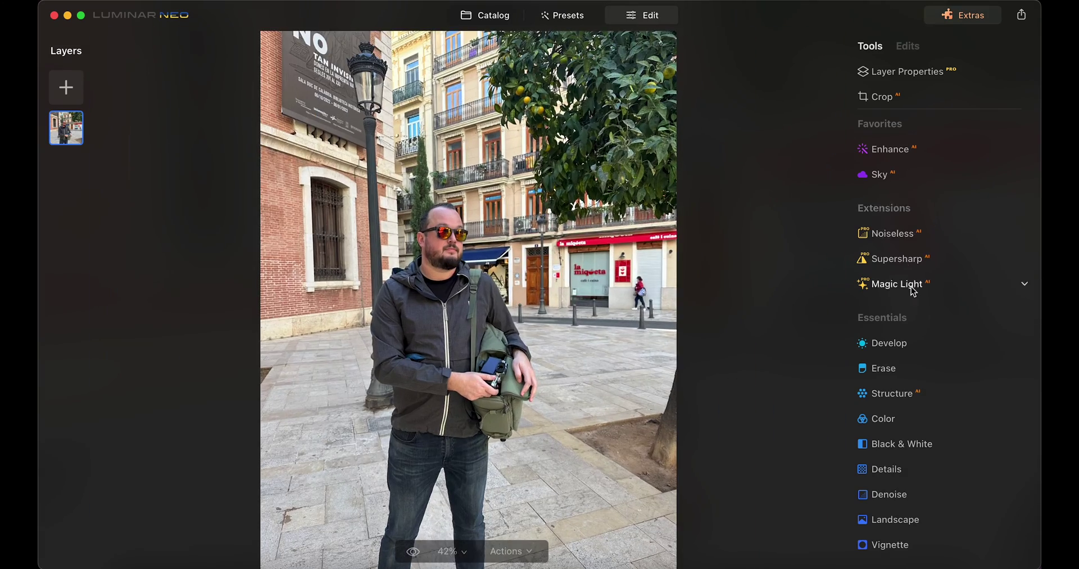
scroll(904, 303, "down", 10)
scroll(897, 316, "down", 8)
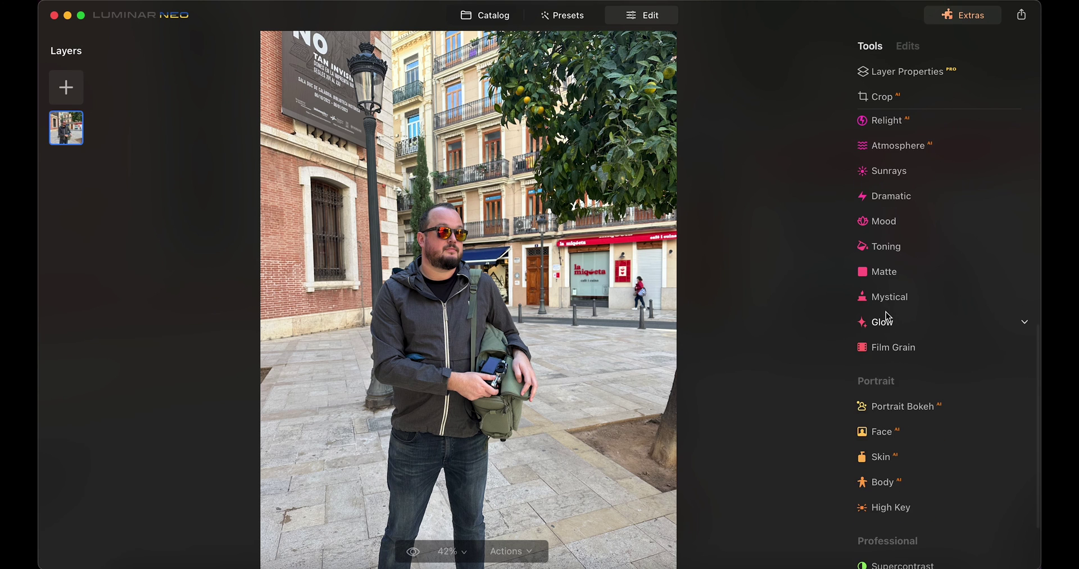
left_click(892, 382)
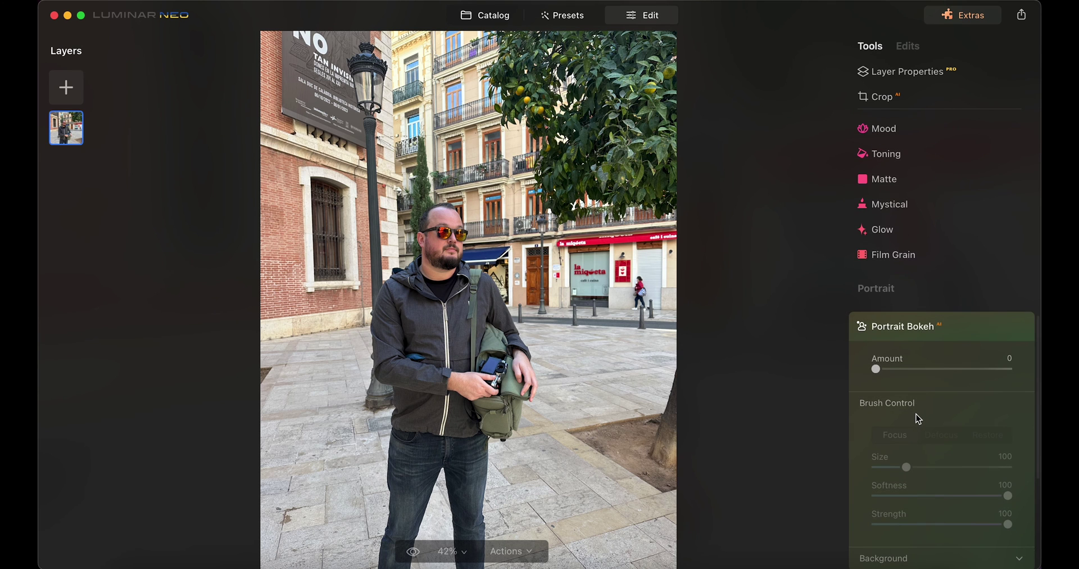
left_click(906, 370)
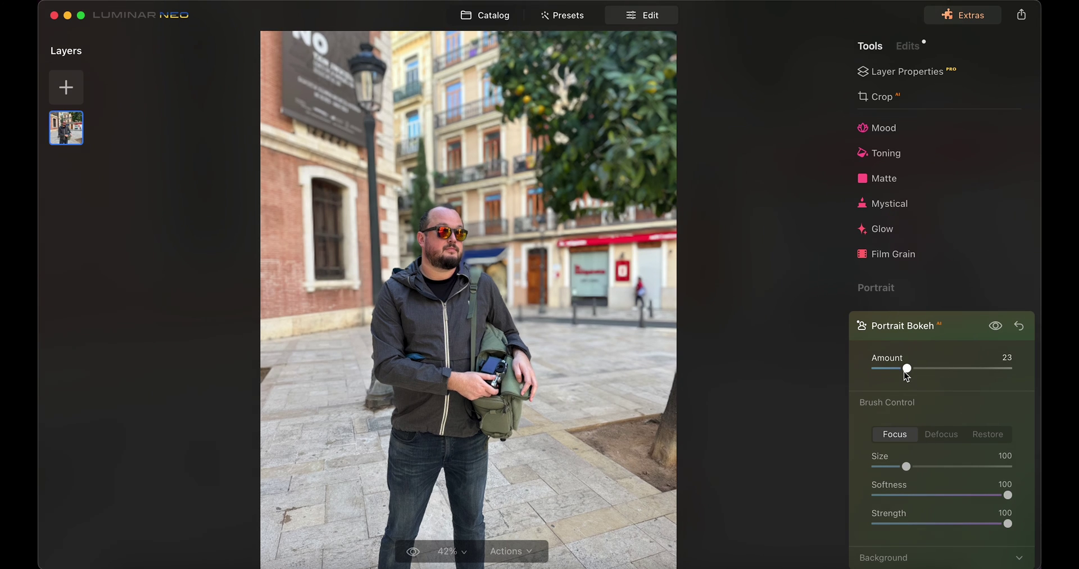
- Set the Focus brush to size 32 and paint over the man's head, shoulder and bag
left_click_drag(441, 226, 433, 210)
scroll(433, 210, "up", 6)
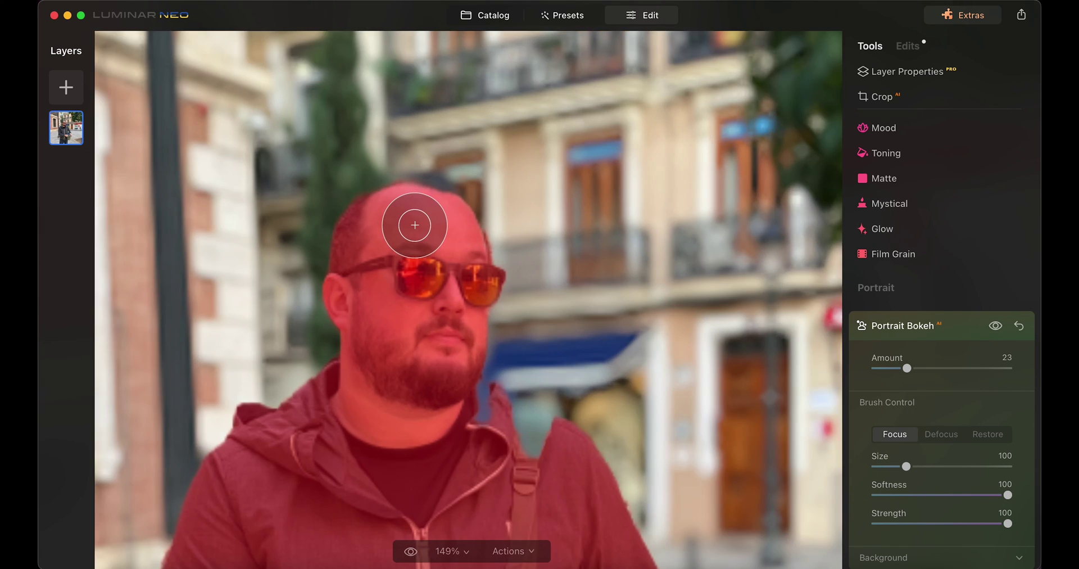
left_click_drag(906, 466, 880, 467)
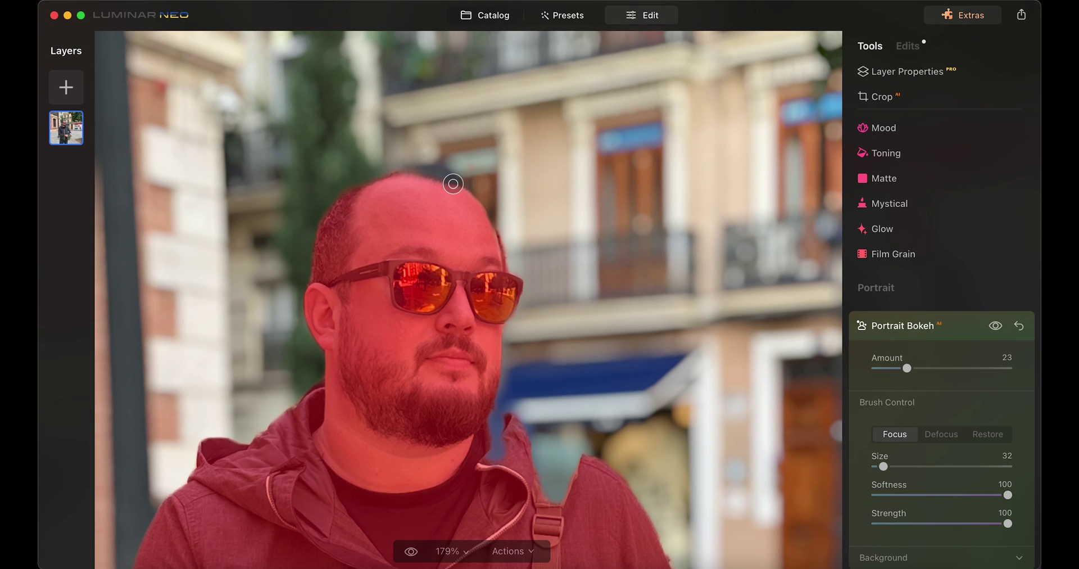
mouse_move(449, 184)
left_mouse_down()
mouse_move(415, 175)
mouse_move(459, 191)
mouse_move(412, 177)
mouse_move(349, 200)
mouse_move(445, 178)
left_mouse_up()
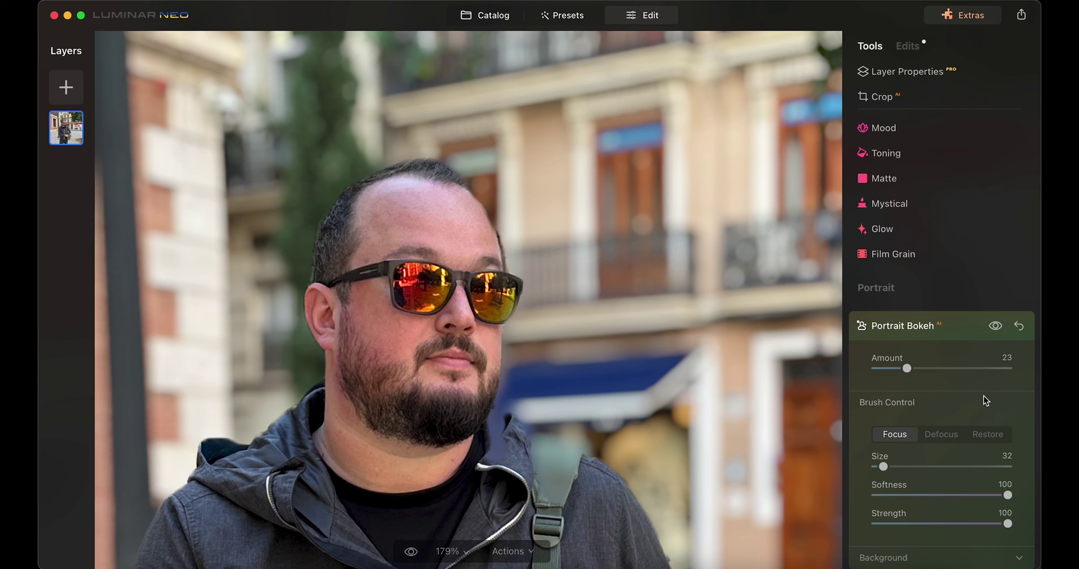
key("super+0")
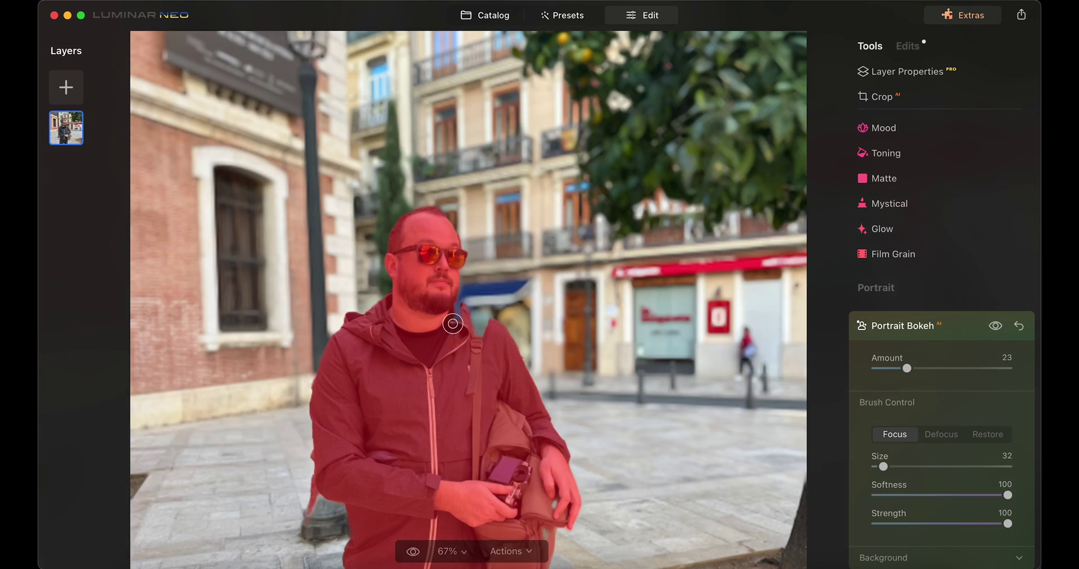
scroll(453, 322, "up", 3)
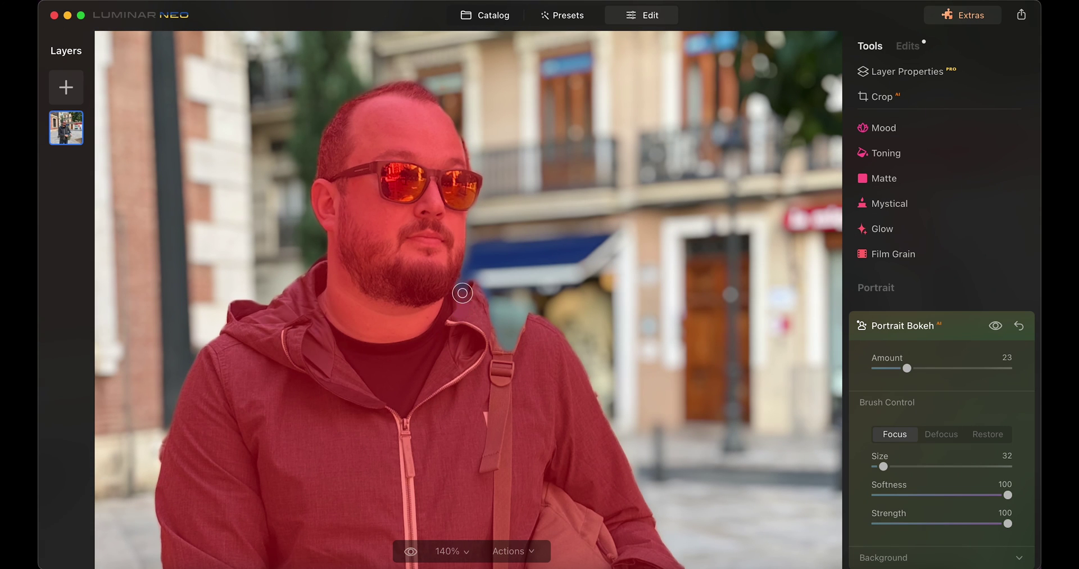
mouse_move(470, 294)
left_mouse_down()
mouse_move(527, 323)
mouse_move(484, 317)
mouse_move(509, 336)
mouse_move(499, 339)
mouse_move(525, 422)
left_mouse_up()
scroll(534, 419, "down", 4)
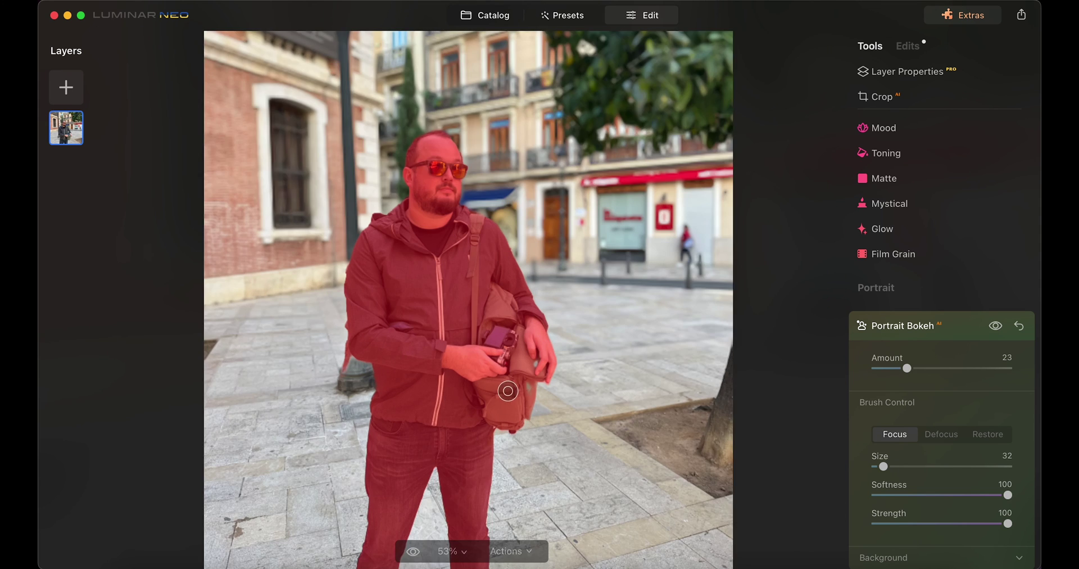
scroll(507, 391, "up", 3)
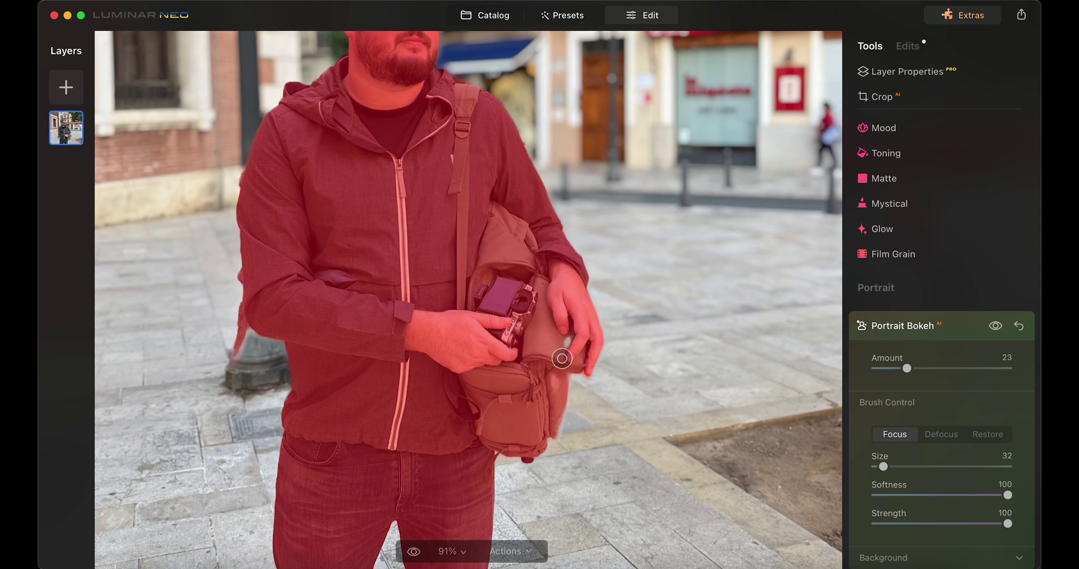
mouse_move(562, 356)
left_mouse_down()
mouse_move(561, 339)
mouse_move(535, 359)
mouse_move(560, 372)
left_mouse_up()
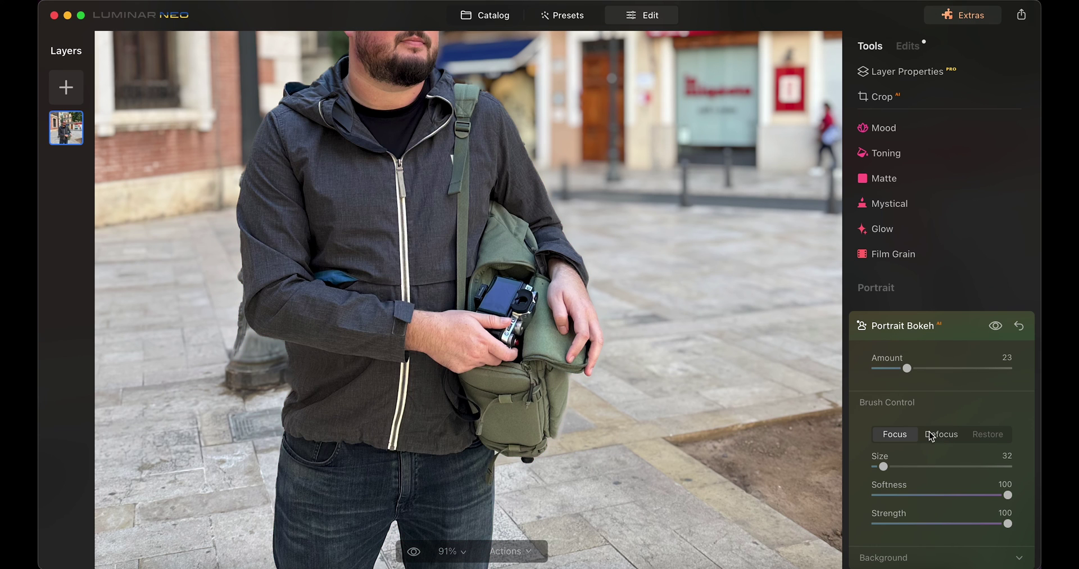
- Switch the brush to Defocus and erase the focus mask from the lamp post
left_click(936, 436)
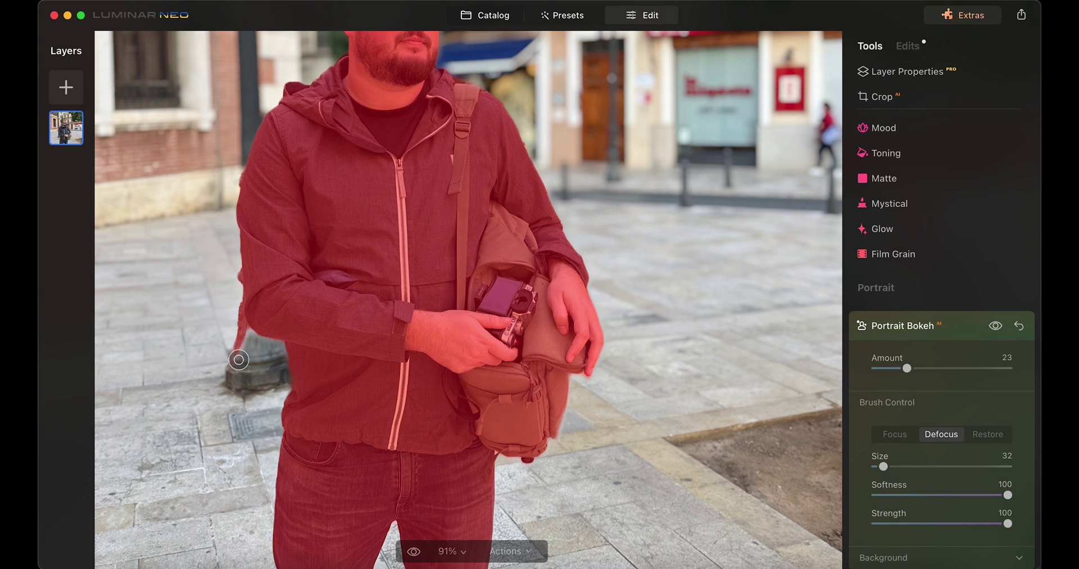
mouse_move(230, 335)
left_mouse_down()
mouse_move(242, 354)
mouse_move(231, 268)
mouse_move(239, 331)
left_mouse_up()
key("super+minus")
key("super+minus")
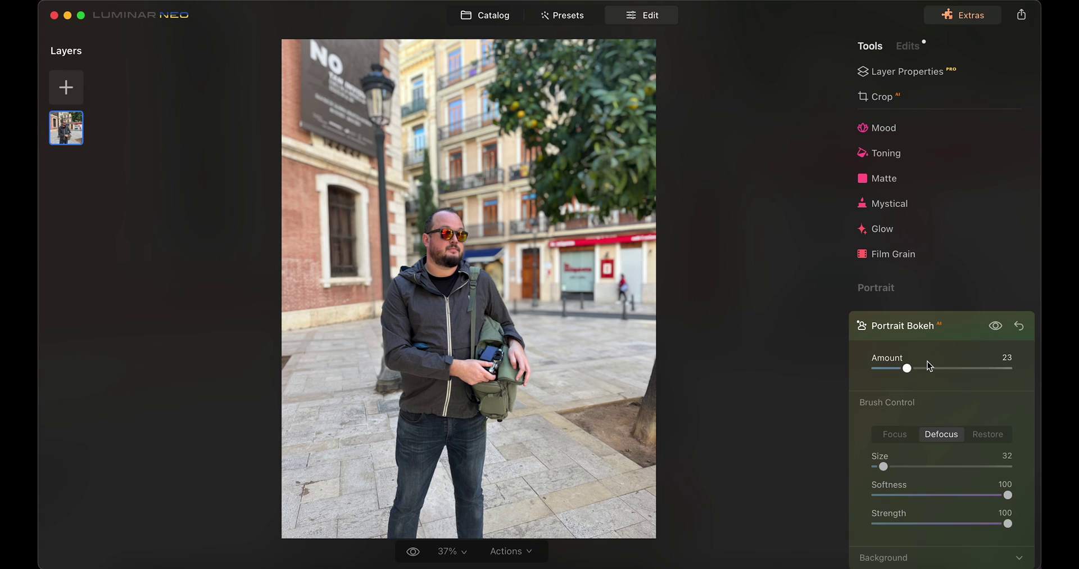
- Set Face Light to 33 and compare the face with it off and on
left_click(906, 325)
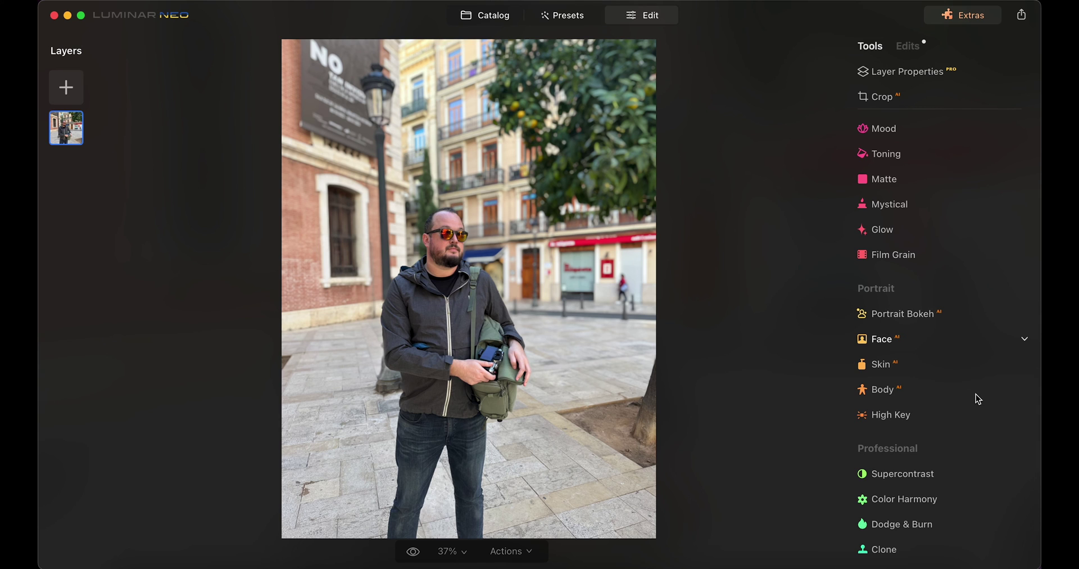
left_click(1024, 346)
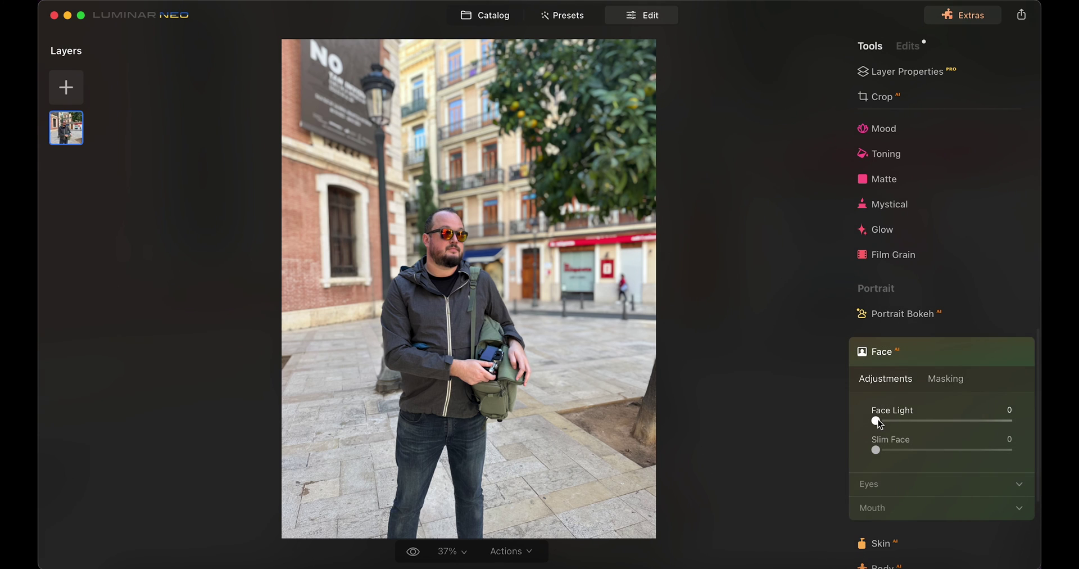
left_click_drag(877, 420, 905, 421)
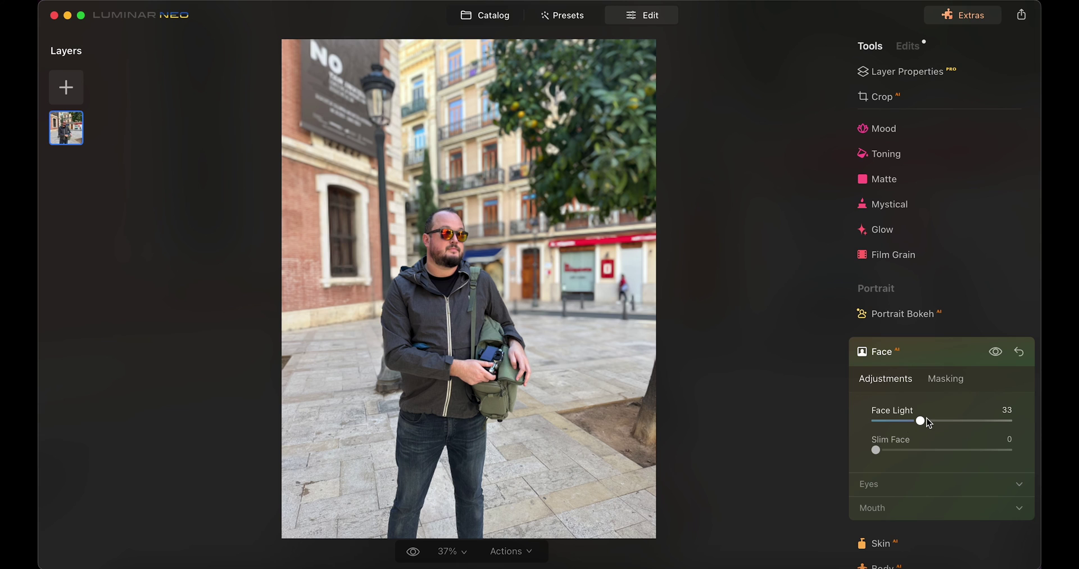
left_click(996, 352)
left_click(996, 352)
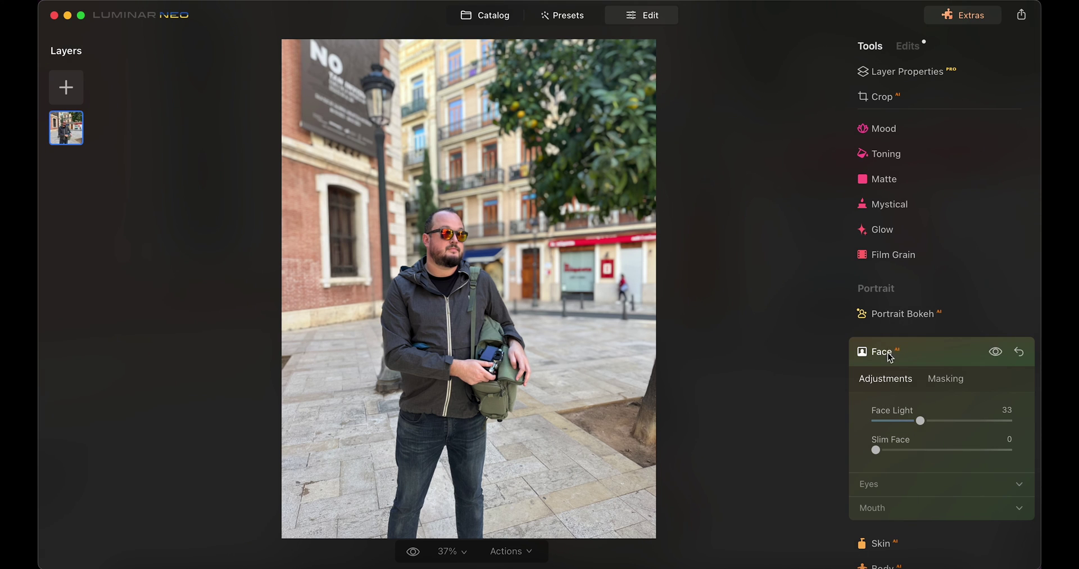
left_click(889, 355)
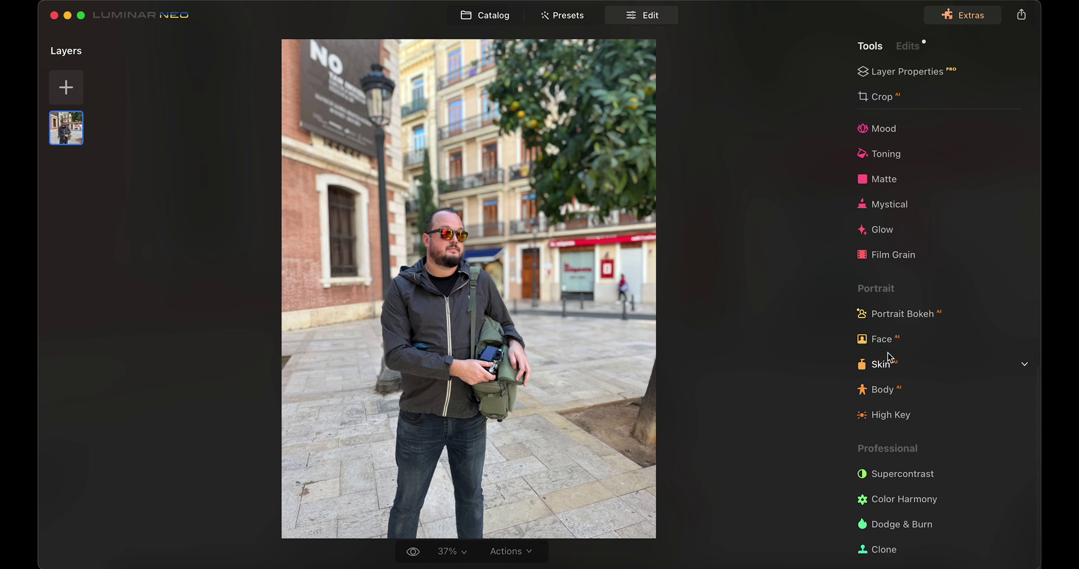
- Apply the Composition AI crop suggestion to the street portrait to frame the man more tightly
left_click(875, 101)
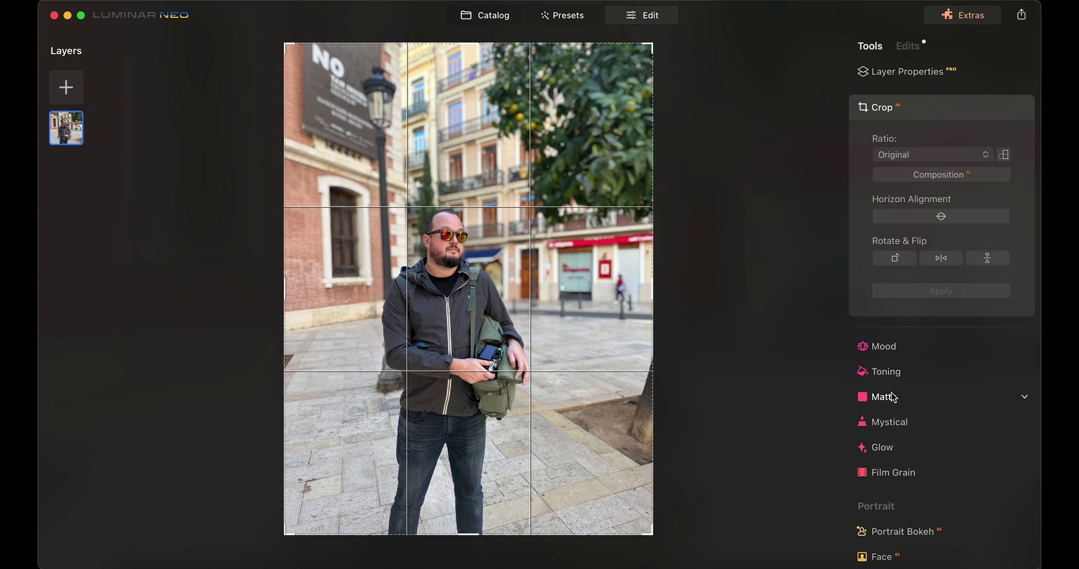
left_click(938, 176)
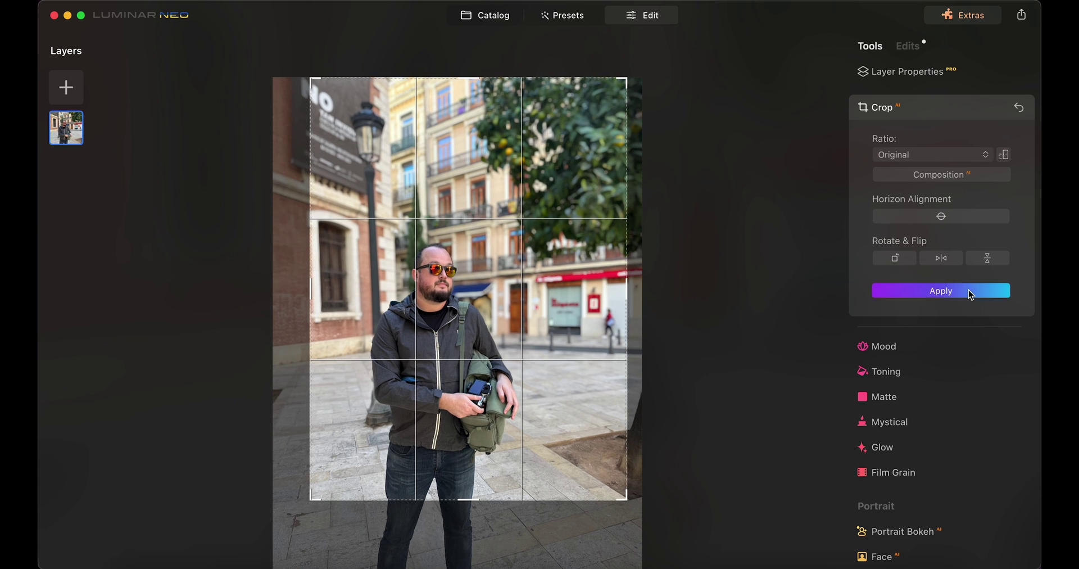
left_click(968, 289)
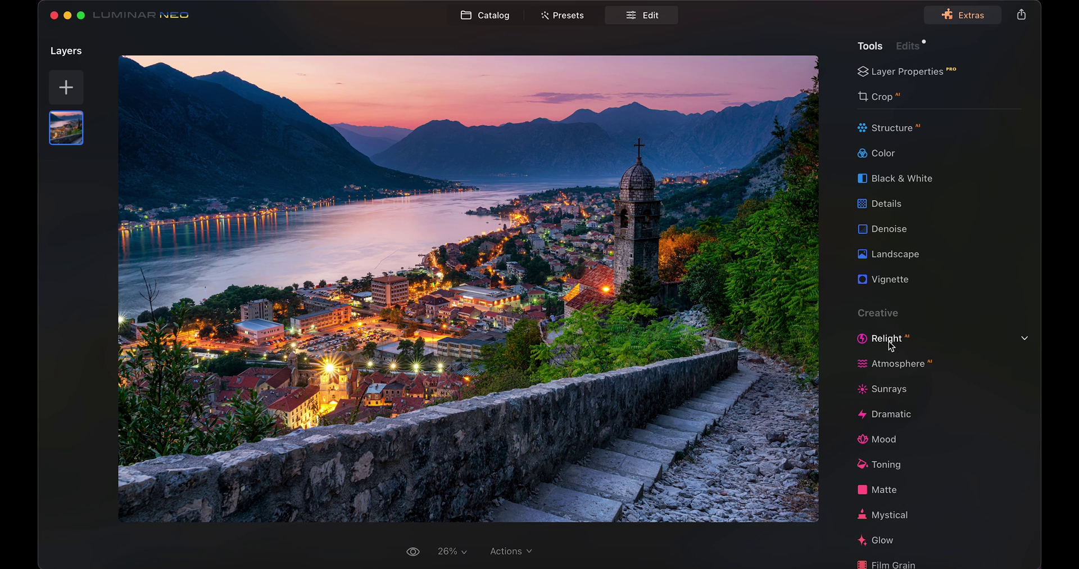
- In Relight, set Brightness Near to about -3 and Depth to 100 on the Kotor photo
left_click(889, 344)
left_click_drag(941, 419, 872, 421)
mouse_move(943, 479)
left_mouse_down()
mouse_move(1023, 481)
mouse_move(873, 486)
mouse_move(943, 478)
left_mouse_up()
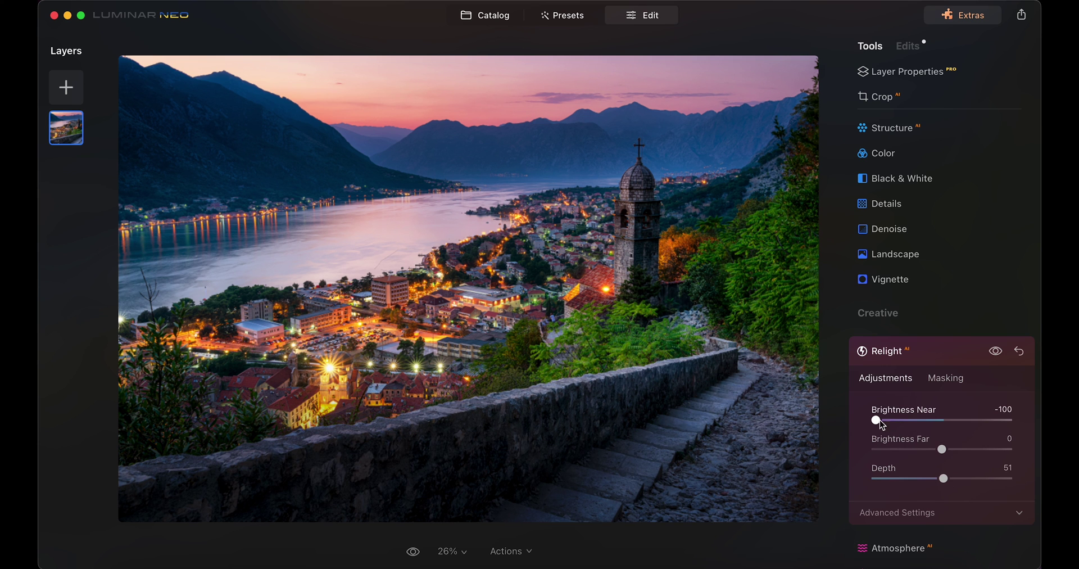
left_click_drag(875, 420, 871, 450)
left_click_drag(943, 478, 876, 478)
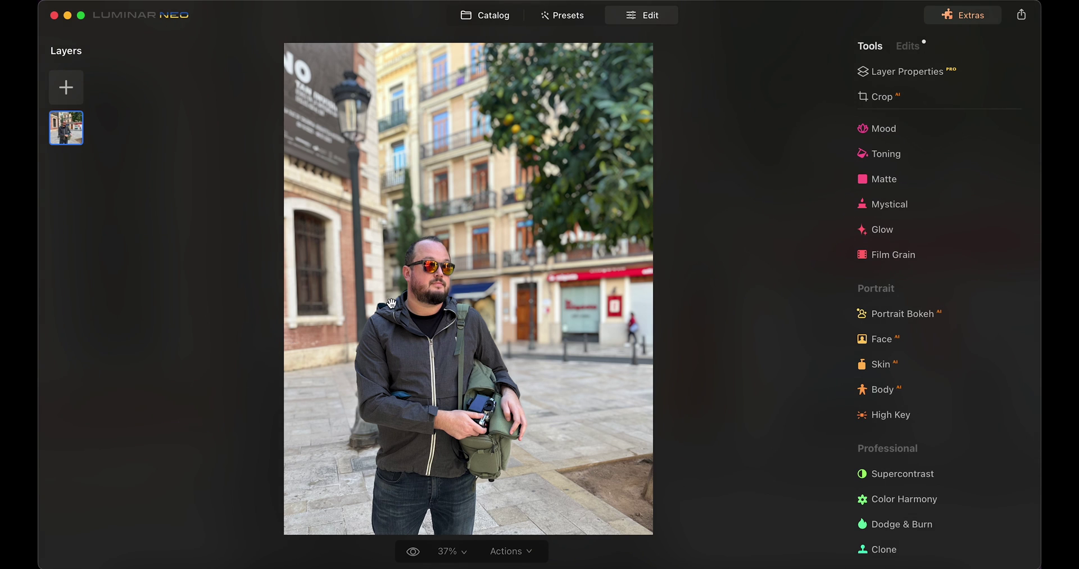
- Compare the edited street portrait against its unedited original
left_click(414, 551)
left_click(414, 552)
left_click(414, 552)
- Raise Enhance AI Accent to 39, then compare with the original
scroll(905, 326, "up", 10)
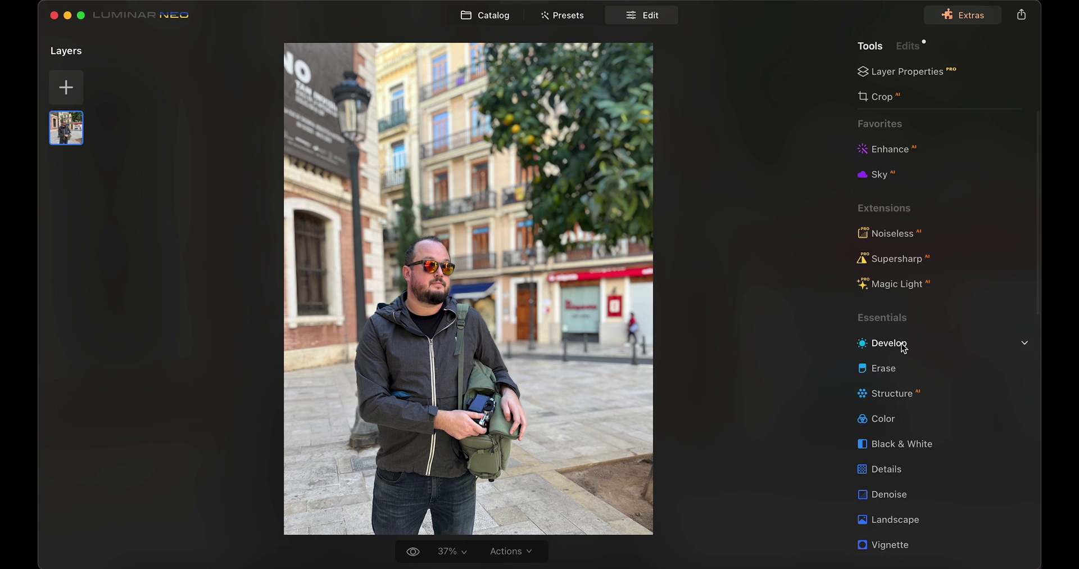
left_click(890, 149)
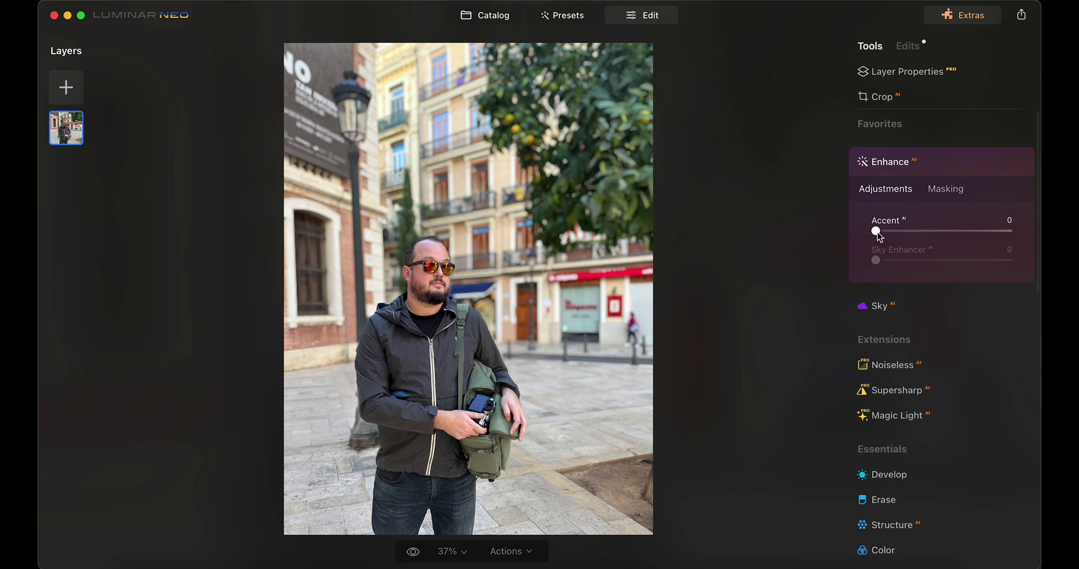
left_click_drag(914, 238, 926, 239)
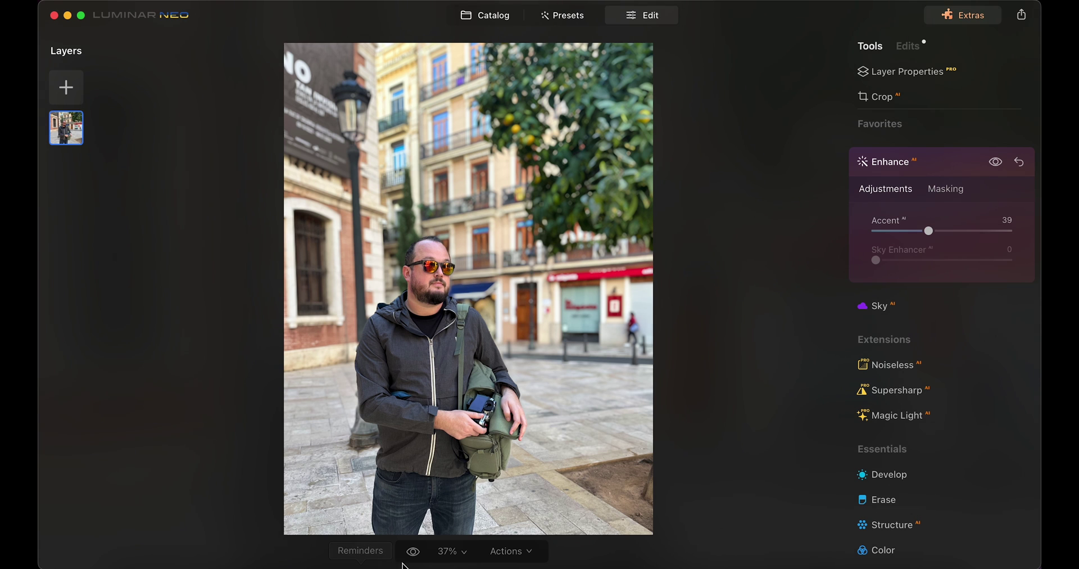
left_click_drag(414, 553, 416, 556)
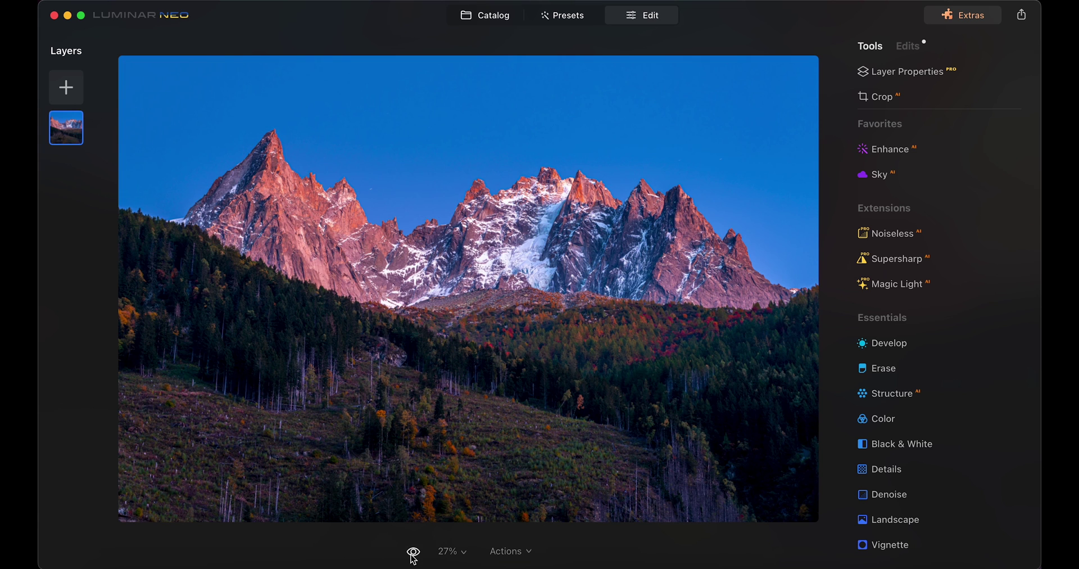
left_click(413, 552)
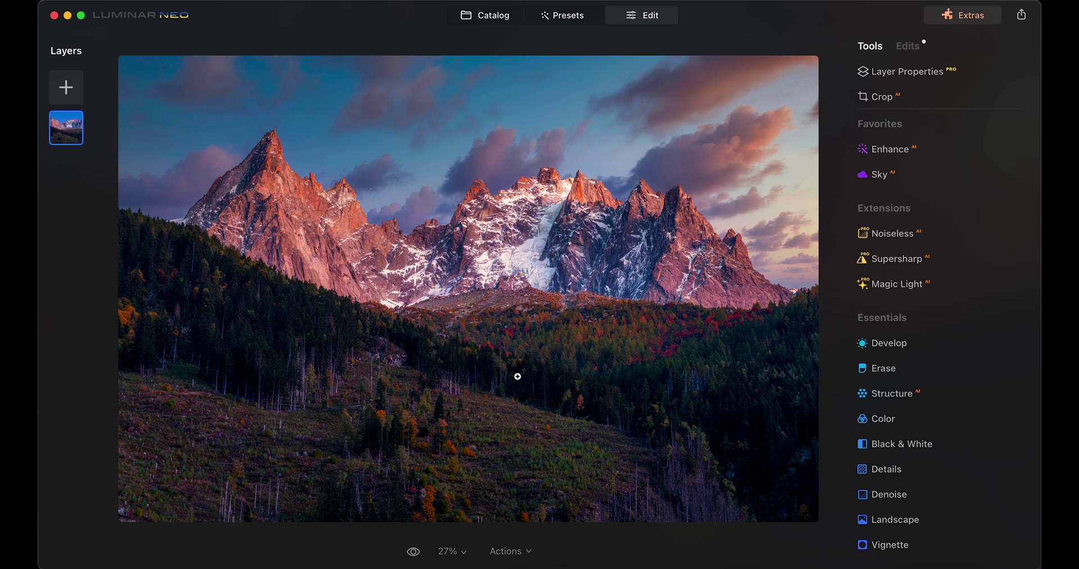
left_click(413, 552)
left_click(413, 552)
left_click(413, 552)
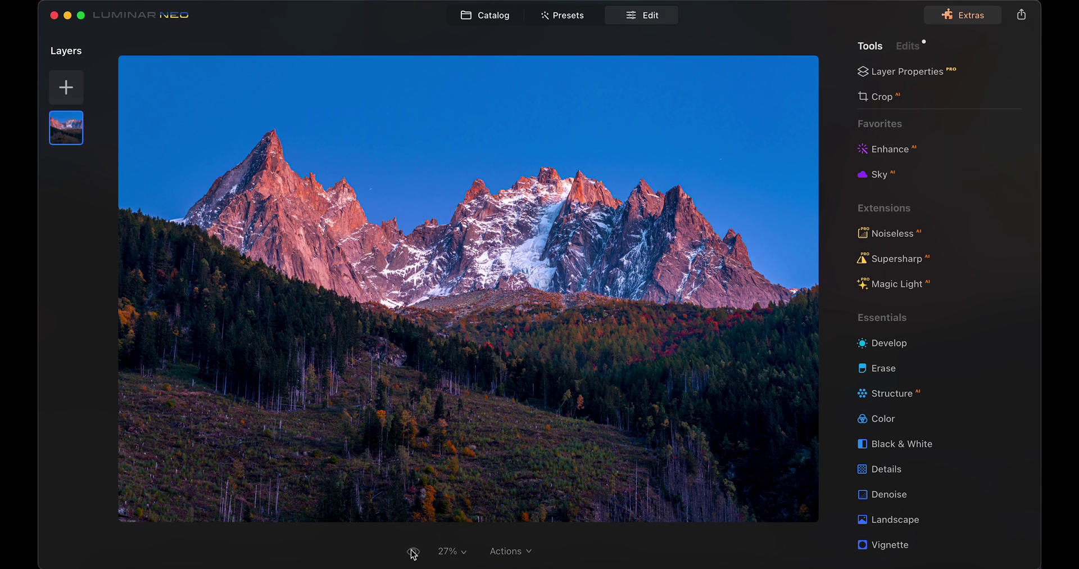
left_click(413, 552)
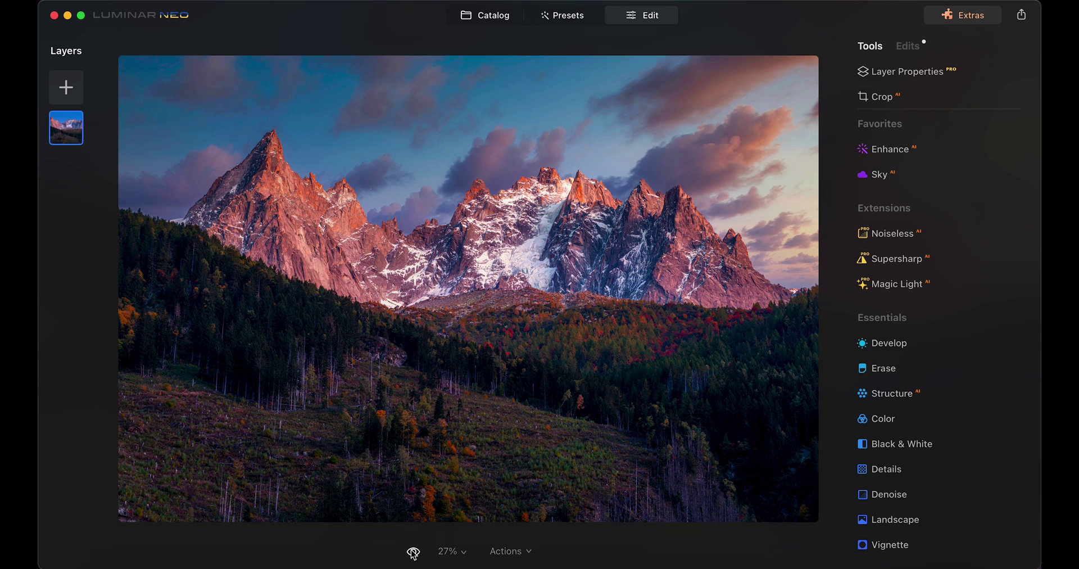
left_click(412, 552)
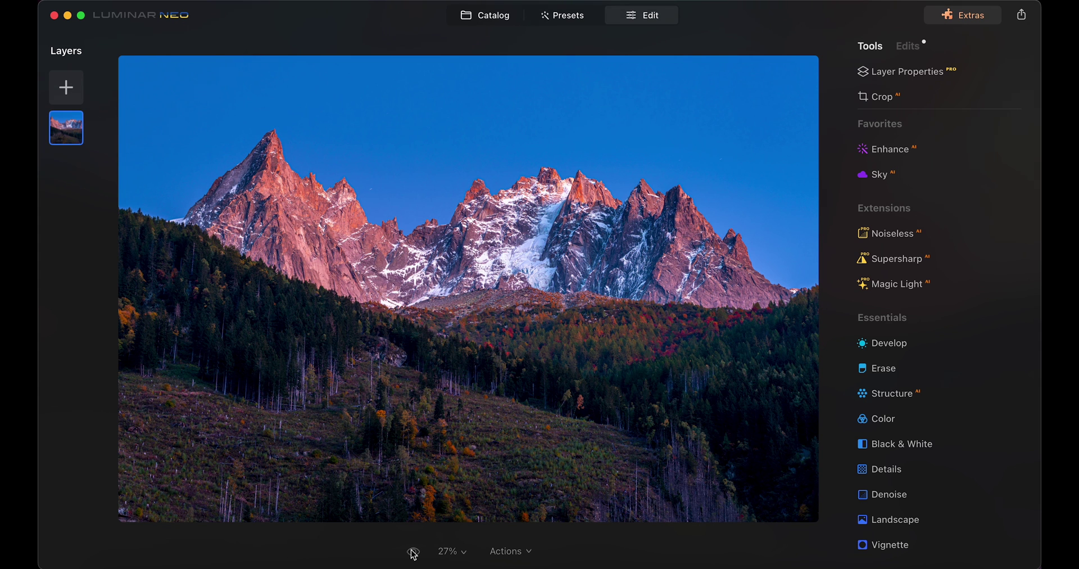